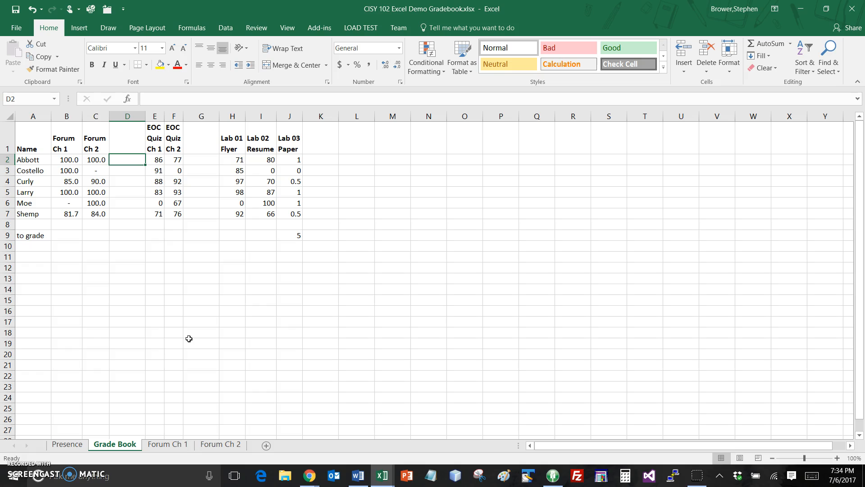
Step: Insert a new column at column D of the Grade Book sheet
key(alt+h)
key(i)
key(c)
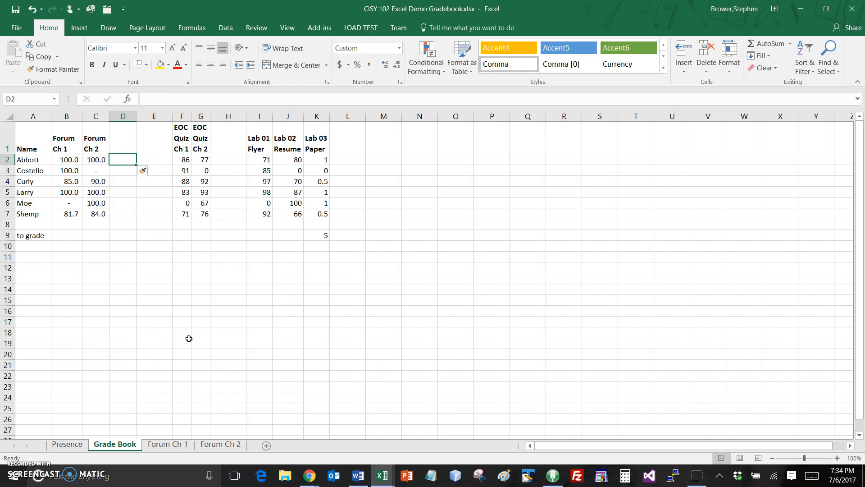
Step: Enter the two-line heading "Forum Avg" in D1
key(Up)
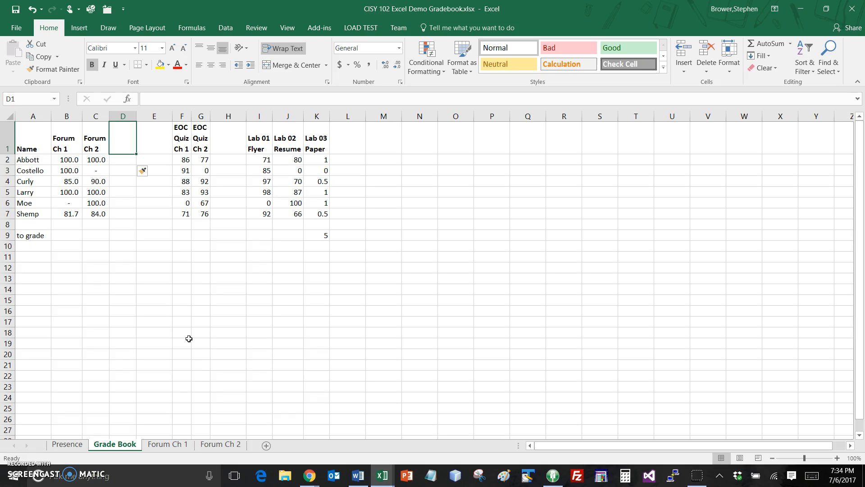
text(Avg)
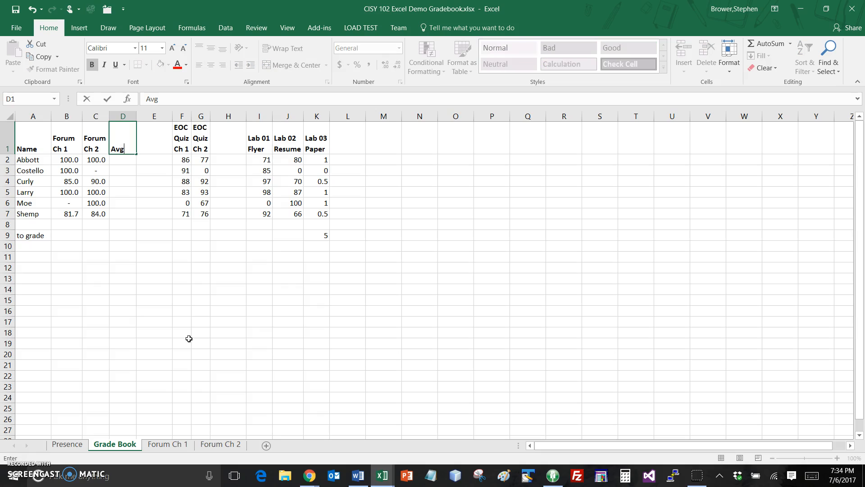
key(BackSpace)
key(BackSpace)
key(BackSpace)
text(Forum)
key(alt+Return)
text(Avg)
key(Return)
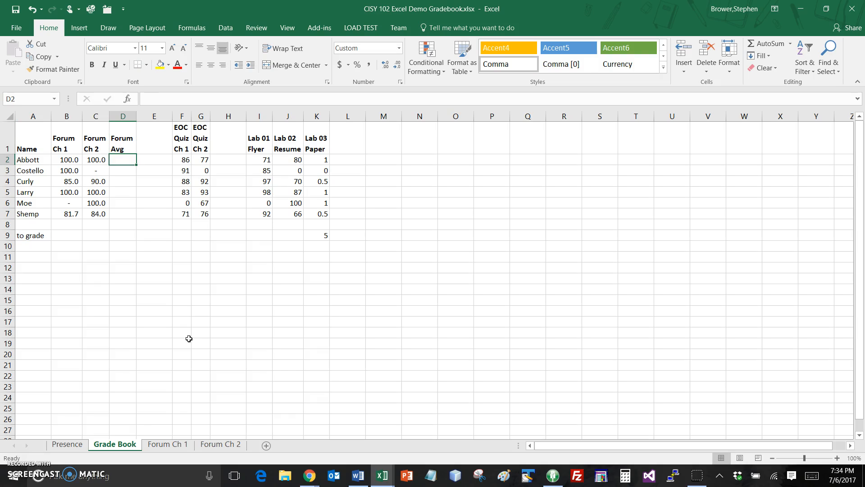
Step: Enter =AVERAGE(B2:C2) in D2 and fill the formula down to D7
text(=av)
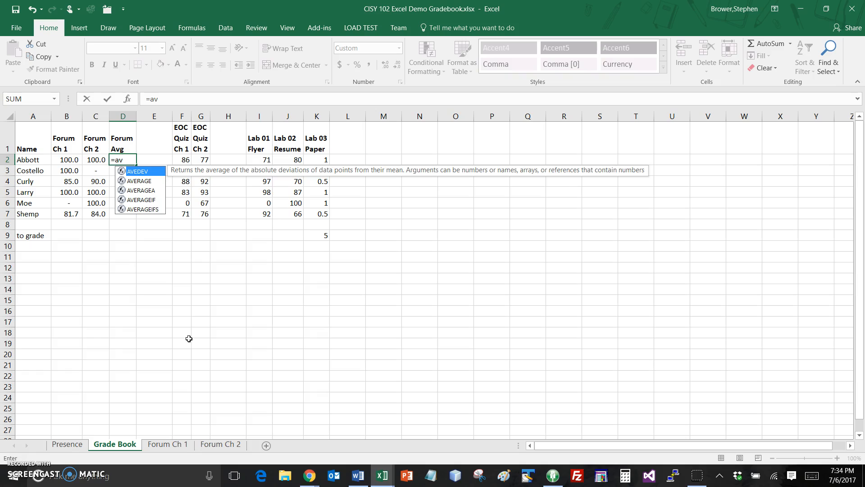
key(Down)
key(Tab)
key(Left)
key(shift+Left)
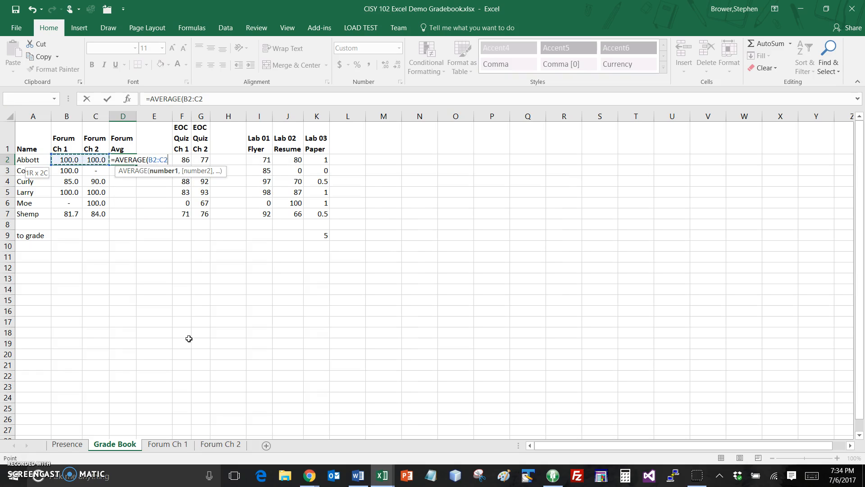
text())
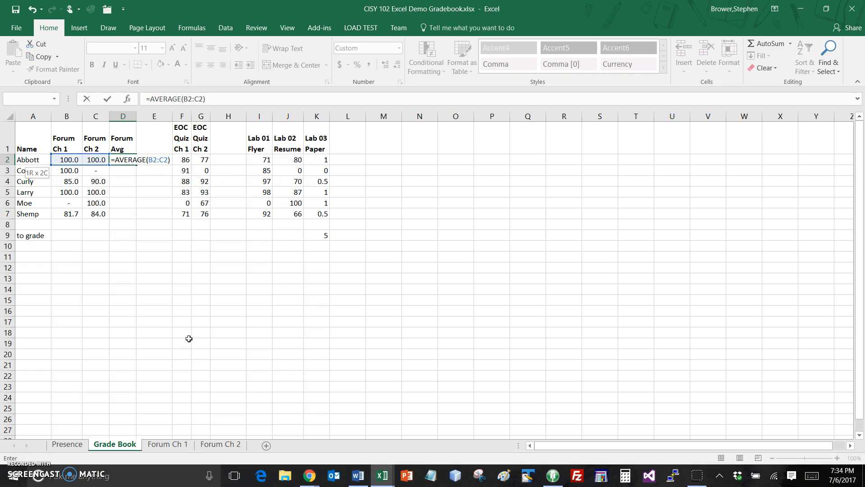
key(ctrl+Return)
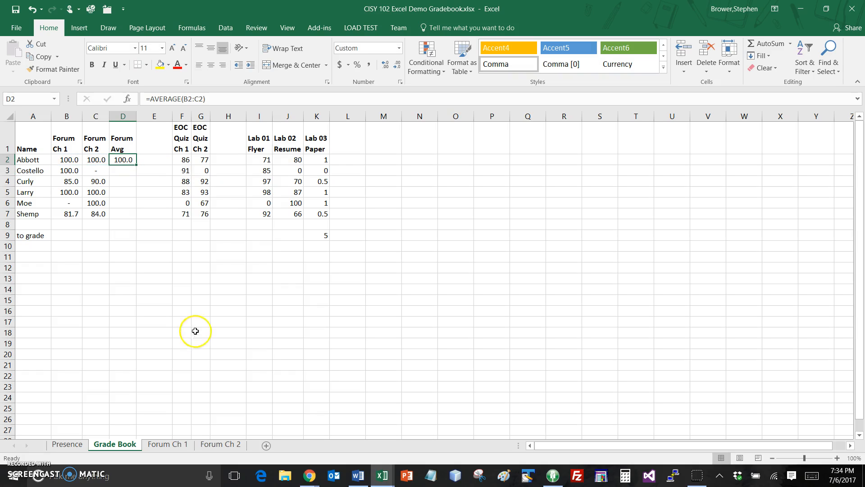
drag(137, 164, 136, 217)
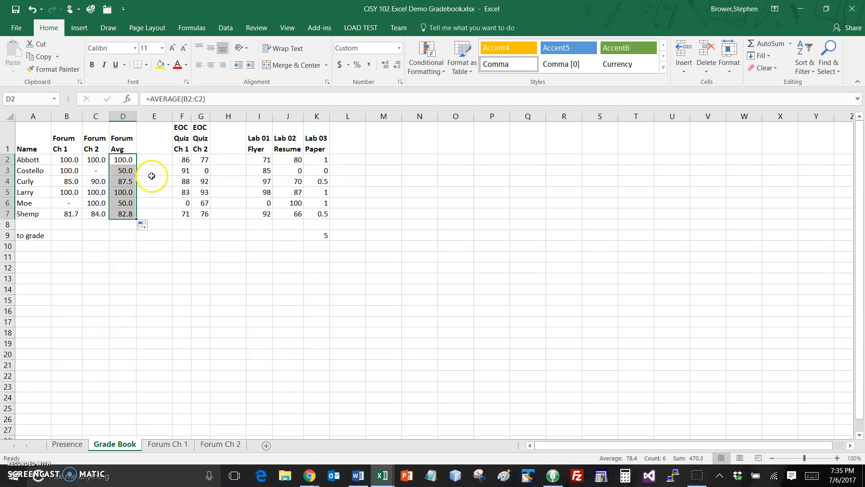
Step: Clear the Forum Ch 2 score in C3 and inspect the average formula in D3
click(94, 170)
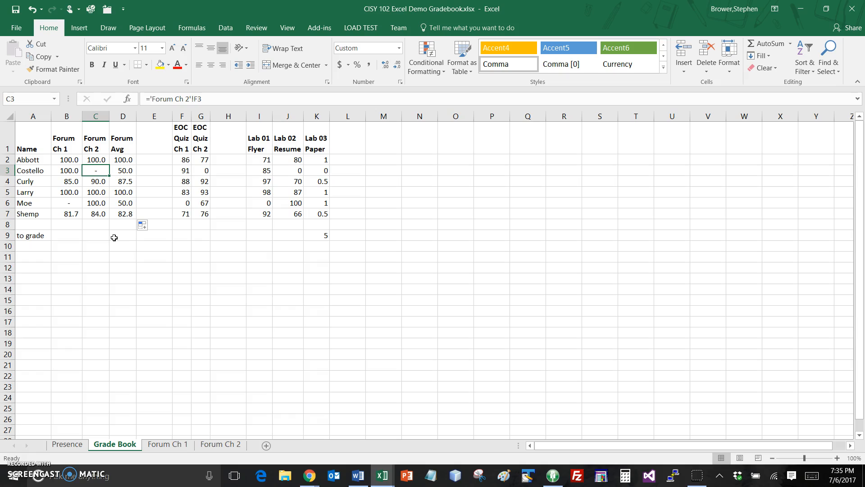
key(Delete)
key(Right)
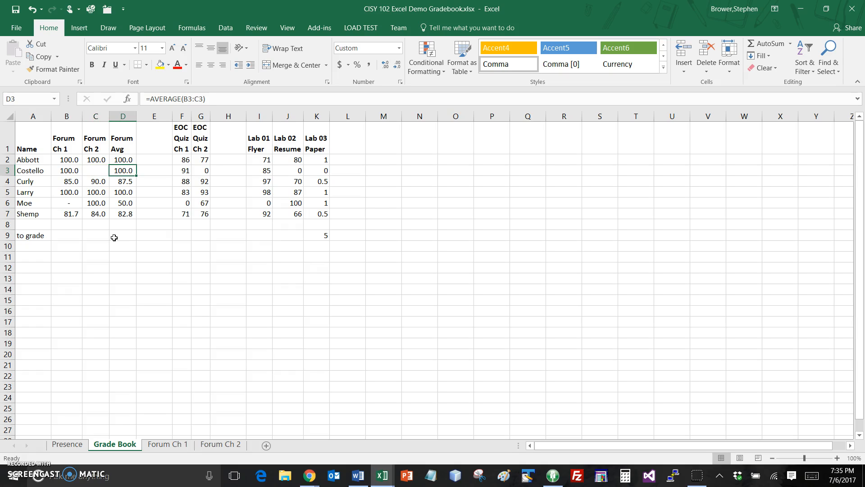
key(F2)
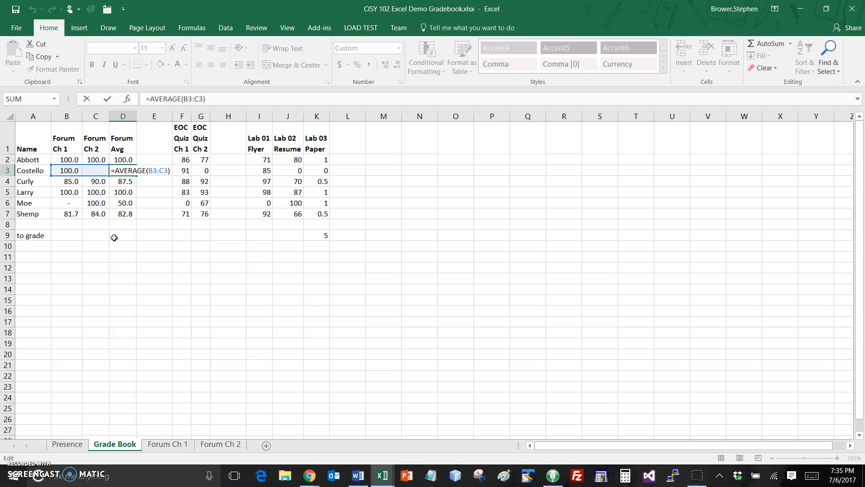
key(ctrl+Return)
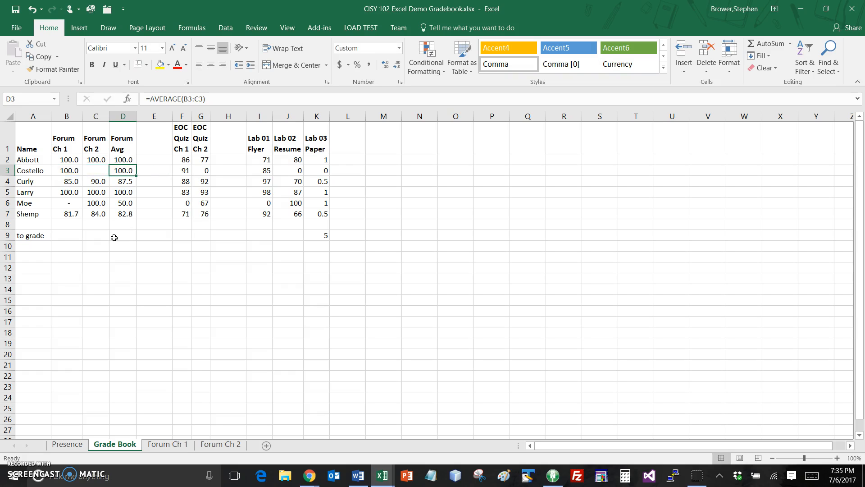
Step: Undo the clearing of the Forum Ch 2 score in C3
key(ctrl+z)
key(Right)
key(Left)
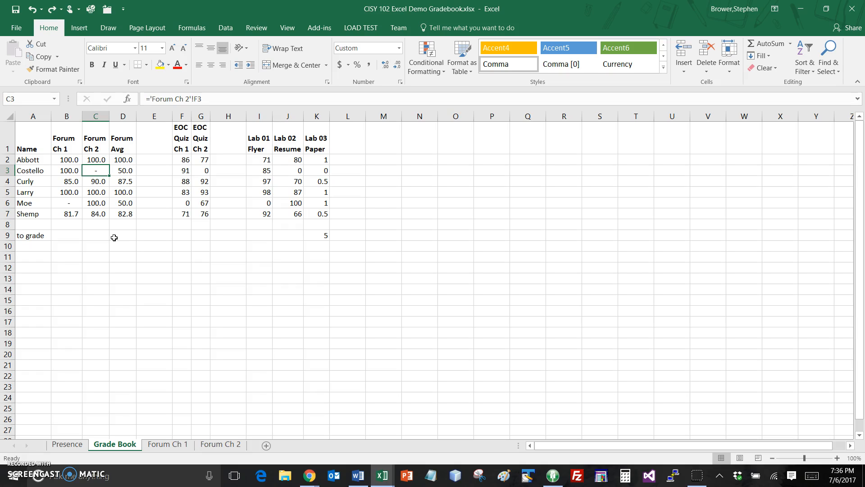
Step: Insert a column before Forum Avg and extend the forum heading series into D1 as "Forum Ch 3"
key(Right)
key(Up)
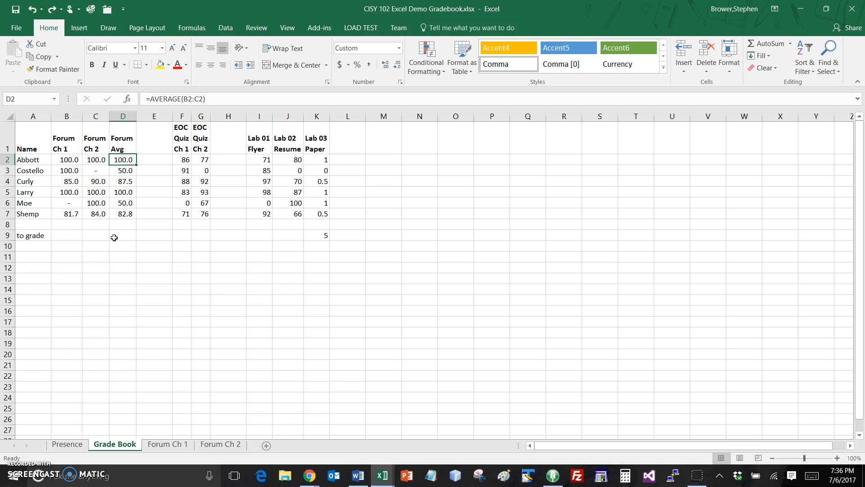
key(alt+i)
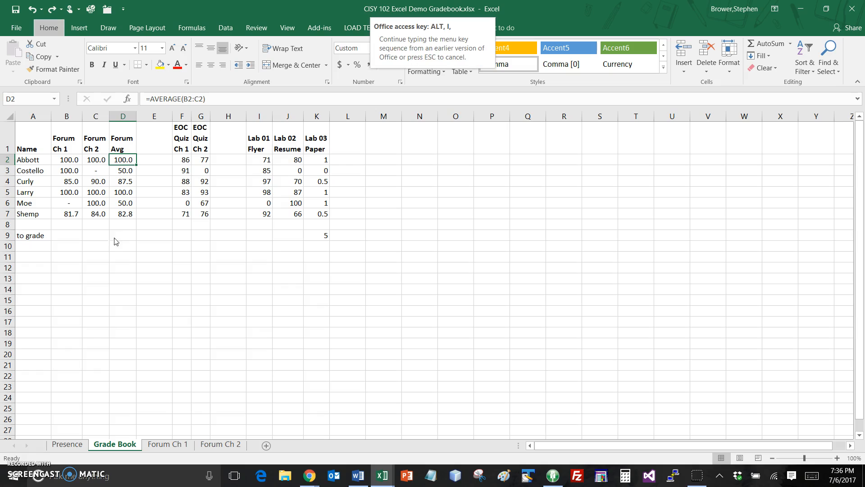
key(c)
key(Up)
key(Left)
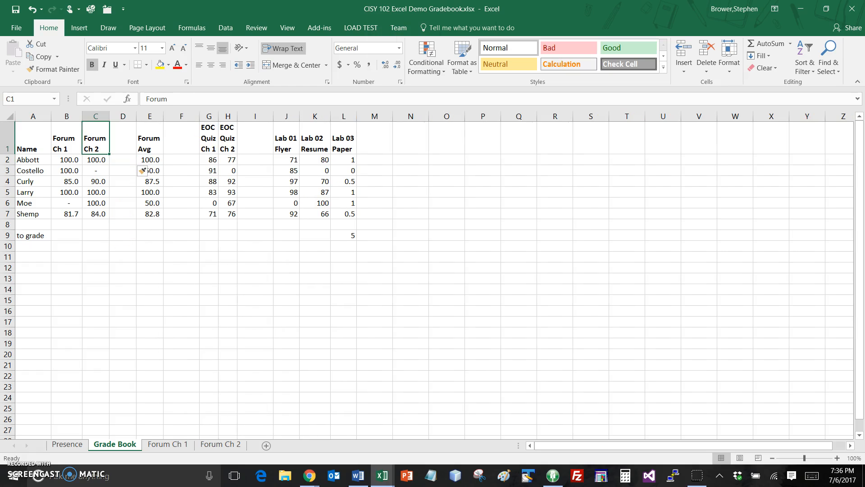
drag(64, 138, 121, 154)
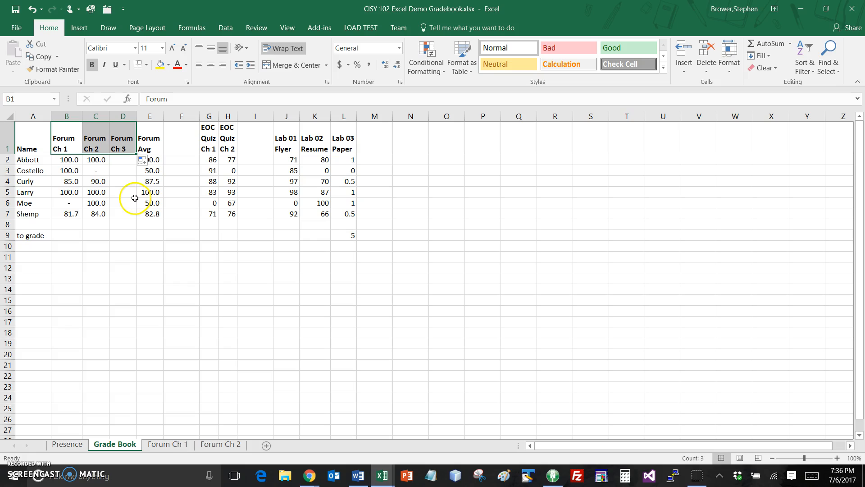
Step: Inspect the average formula in E2 and insert a blank spacer column before the Forum Avg column
click(120, 160)
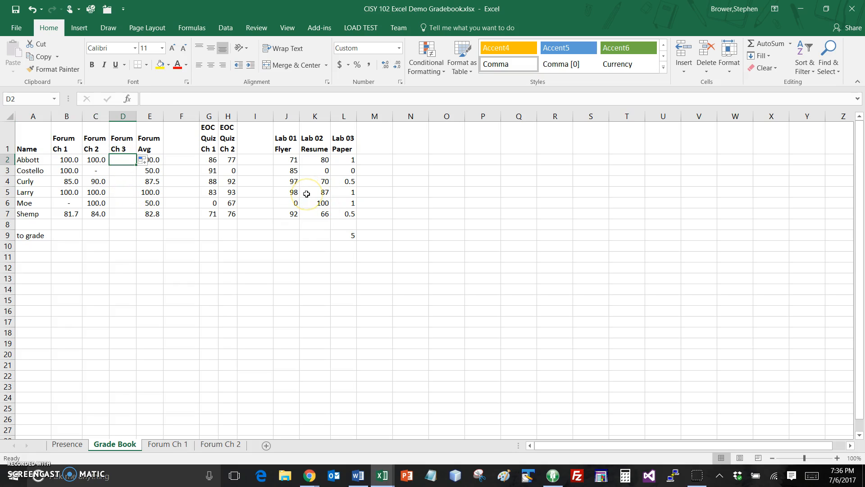
key(Right)
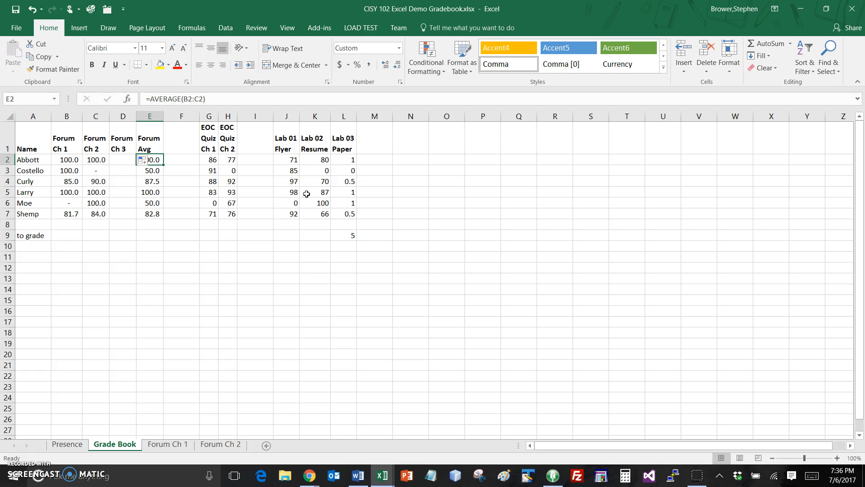
key(F2)
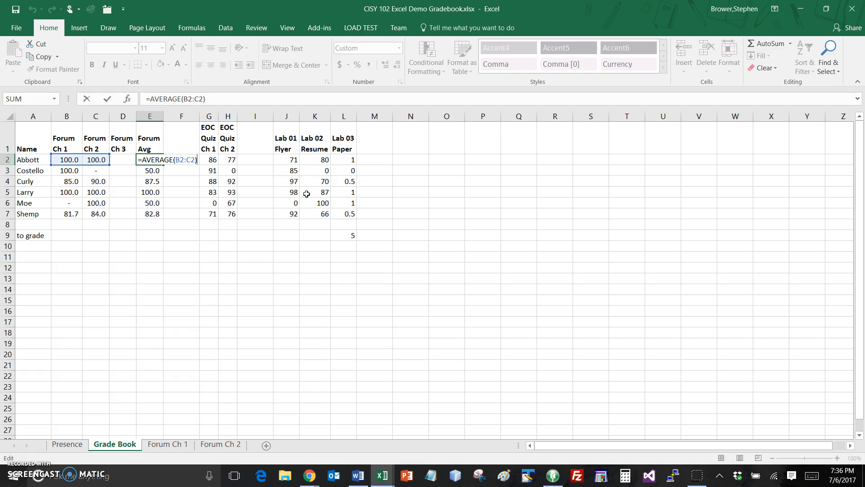
key(ctrl+Return)
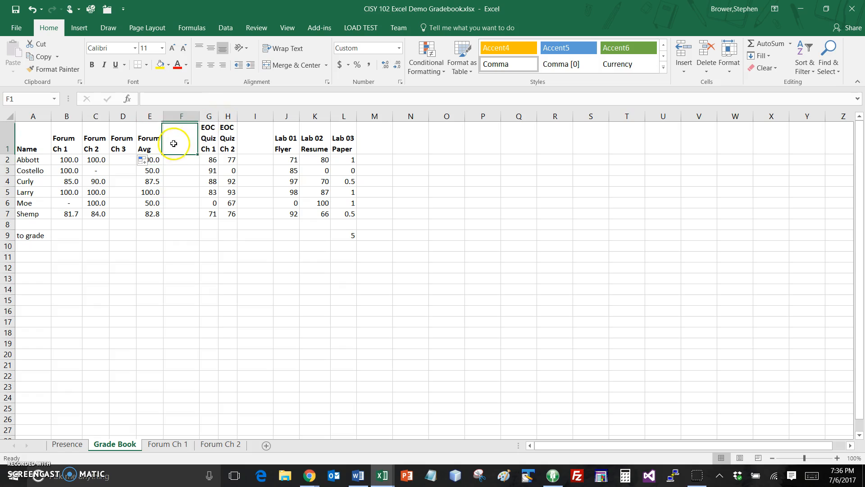
click(150, 137)
key(alt+i)
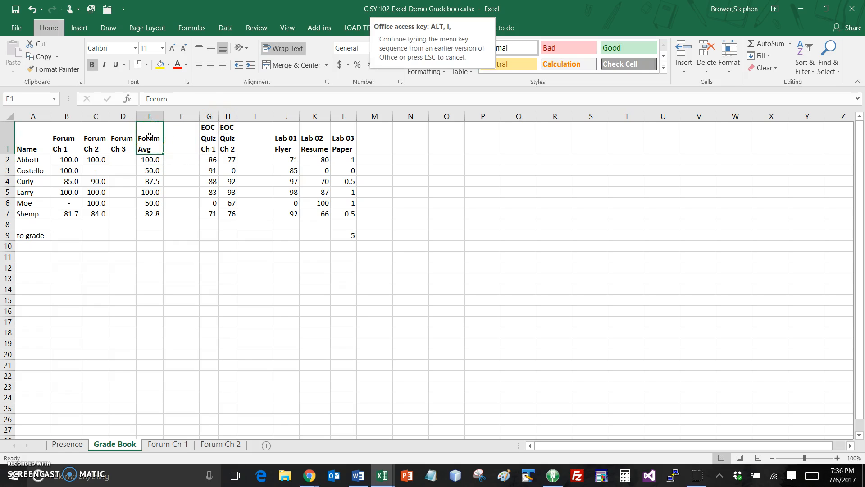
key(c)
Step: Change the Forum Avg formula in F2 to =AVERAGE(B2:E2) so its range includes the blank spacer column
key(Right)
key(Down)
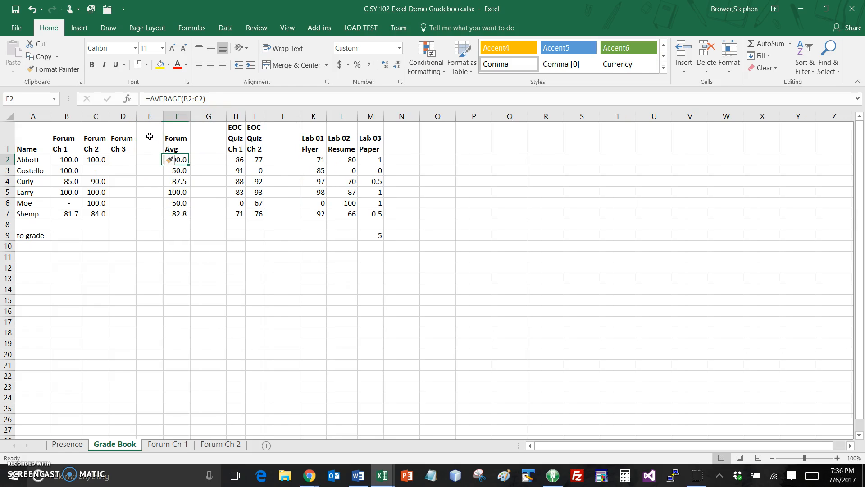
key(F2)
key(Left)
key(Left)
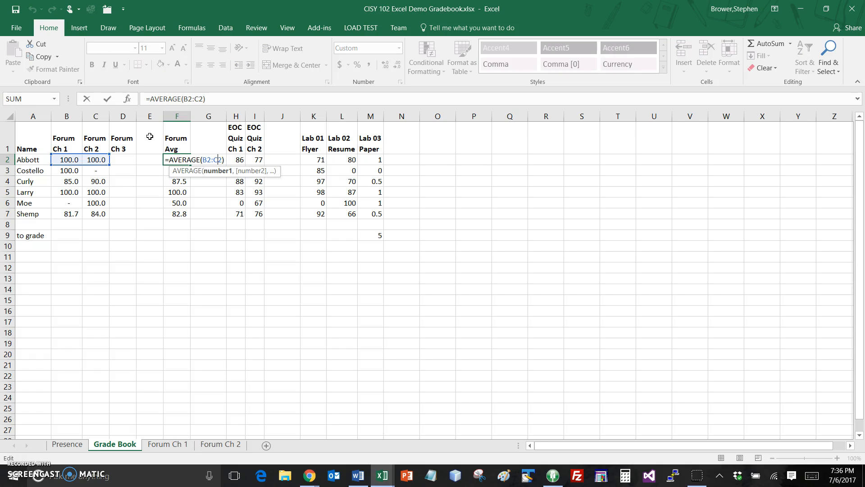
key(BackSpace)
text(E)
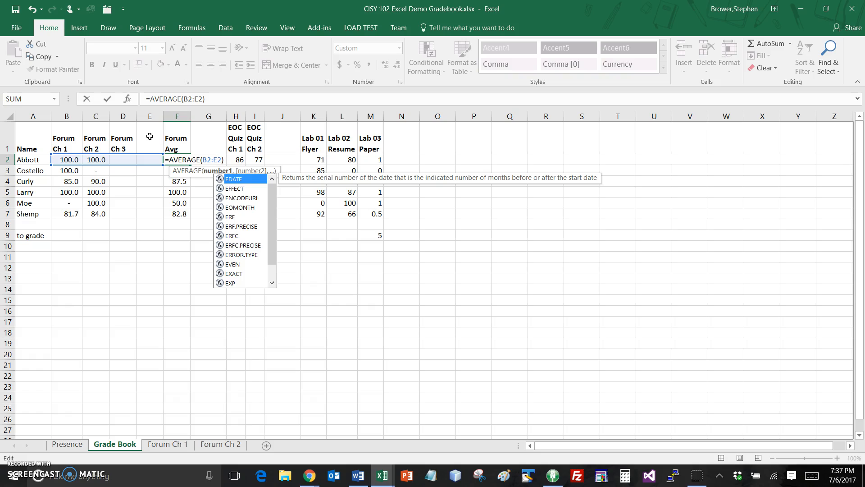
key(Return)
Step: Copy the average formula from F2 into F3:F7
key(Up)
key(ctrl+c)
key(Down)
key(shift+Down)
key(shift+Down)
key(shift+Down)
key(shift+Down)
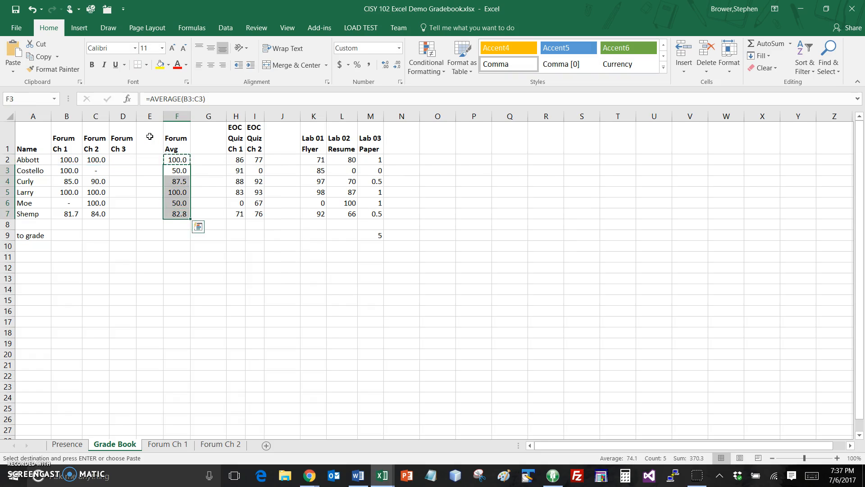
key(Return)
Step: Enter =RANDBETWEEN(70,100) in D2 as a sample Forum Ch 3 score
key(Up)
key(Left)
key(Left)
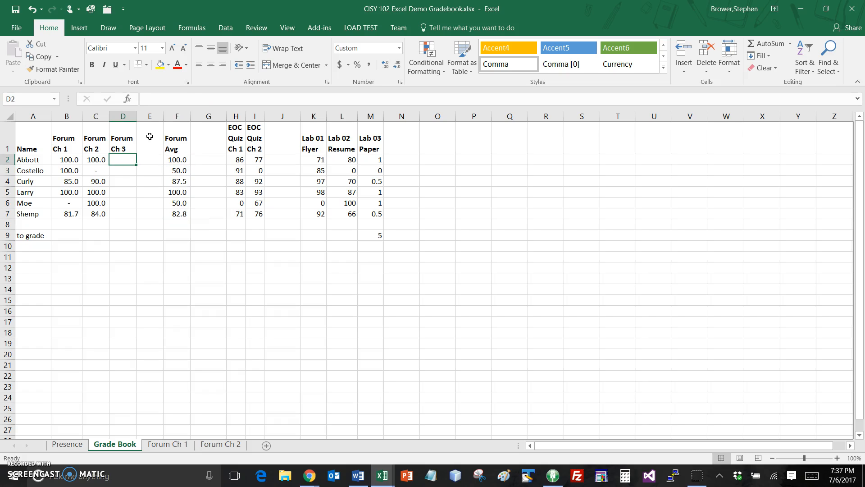
text(=rand)
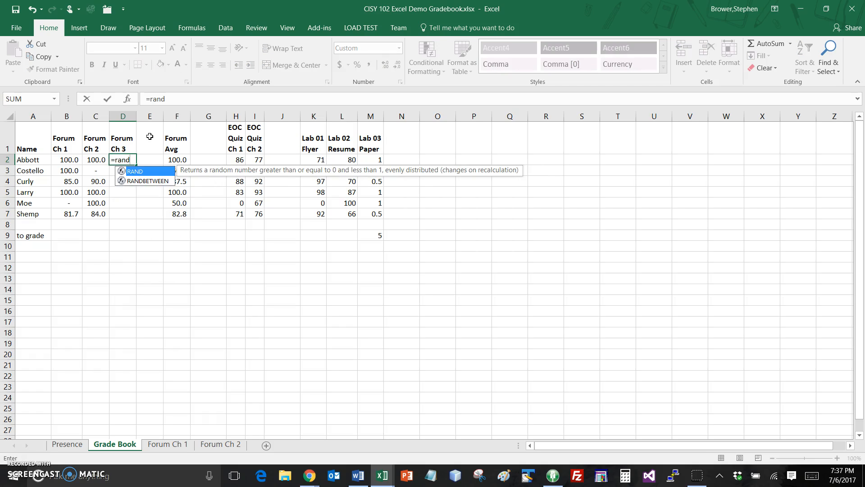
key(Down)
key(Tab)
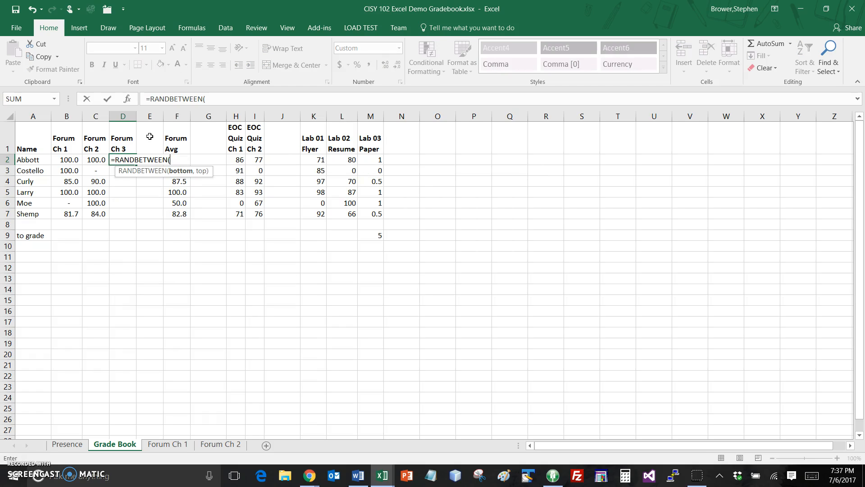
text(70,100))
key(Return)
Step: Copy the random score formula from D2 into D3:D7
key(Up)
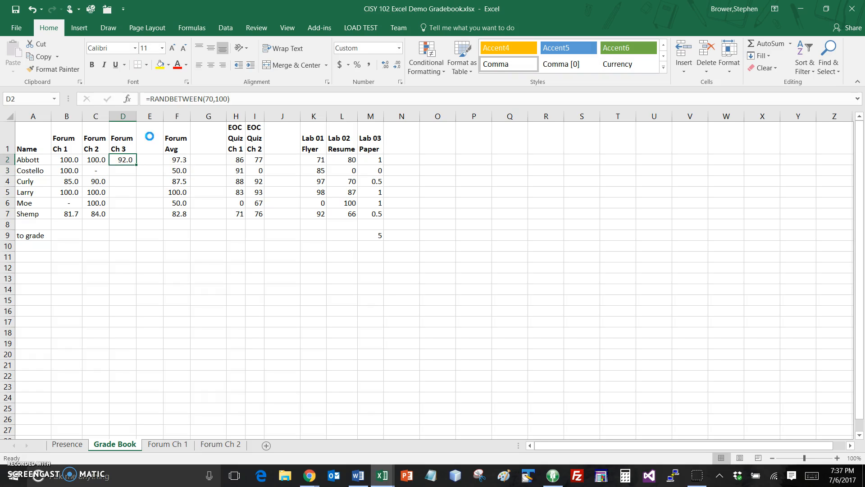
key(ctrl+c)
key(Down)
key(shift+Down)
key(shift+Down)
key(Return)
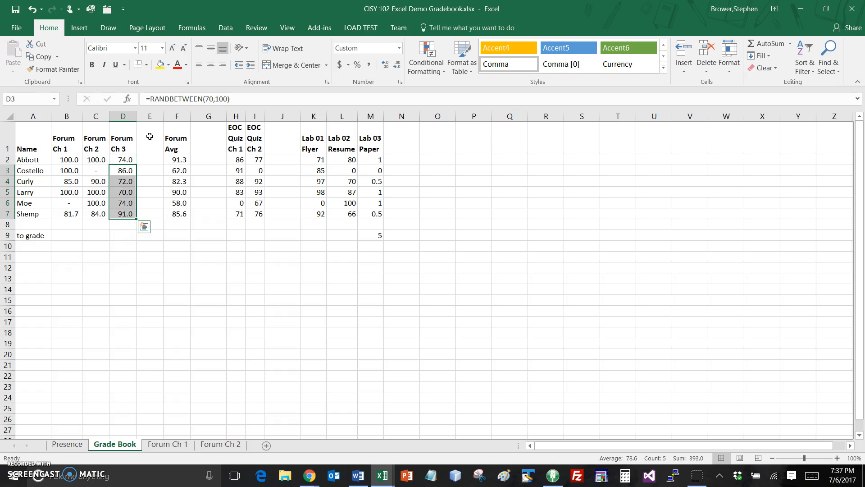
Step: Check the Forum Avg formula in F2 and select the blank spacer column's heading cell, E1
key(Up)
key(Right)
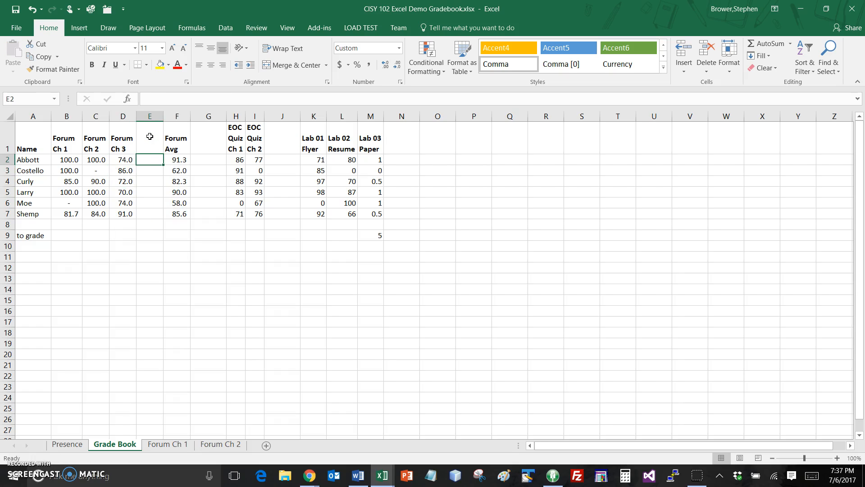
key(Right)
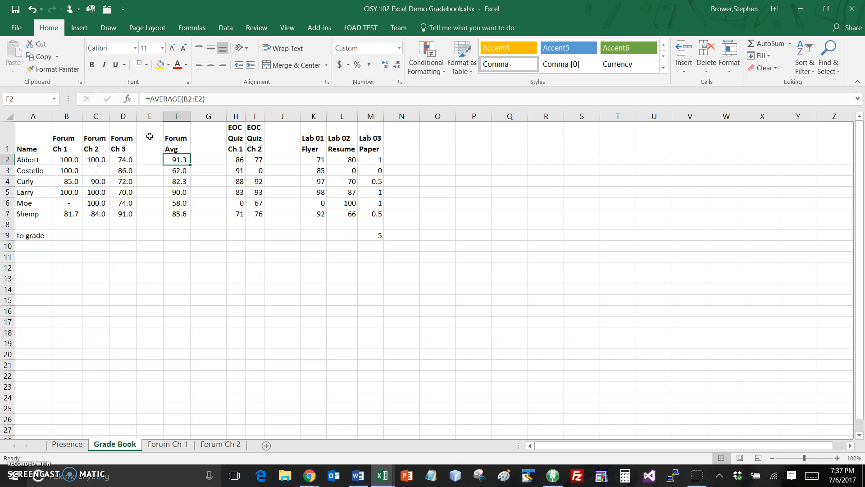
key(Up)
key(Left)
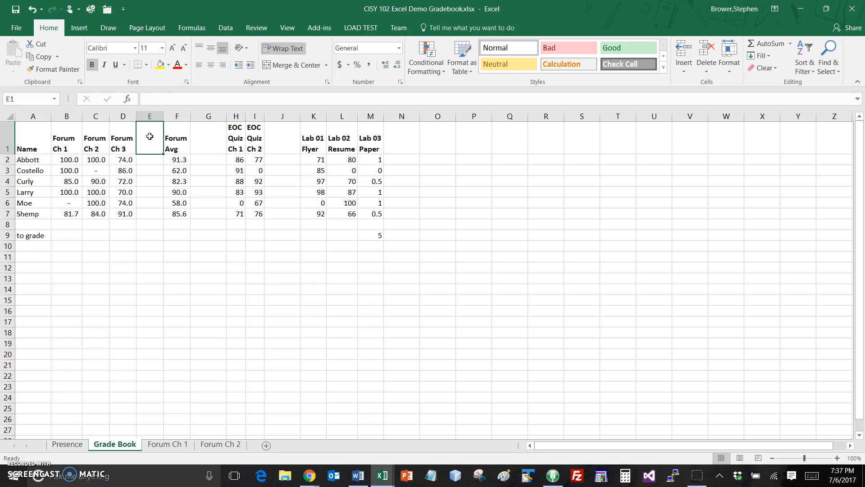
key(alt+i)
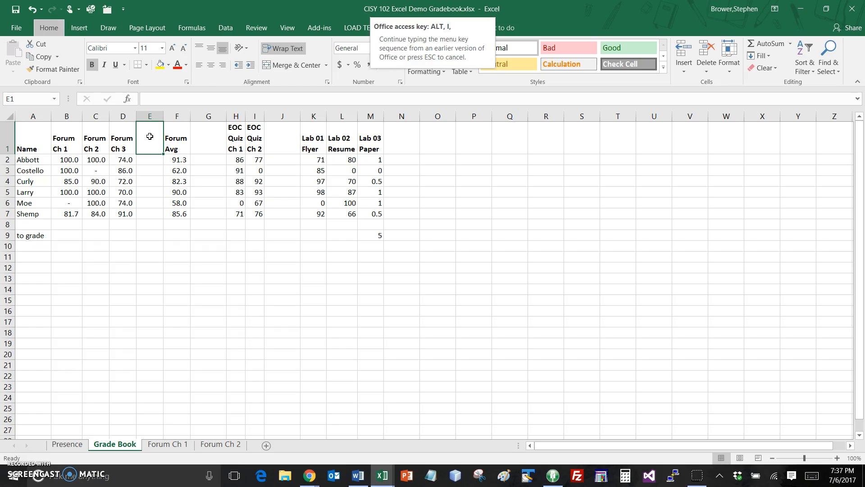
key(c)
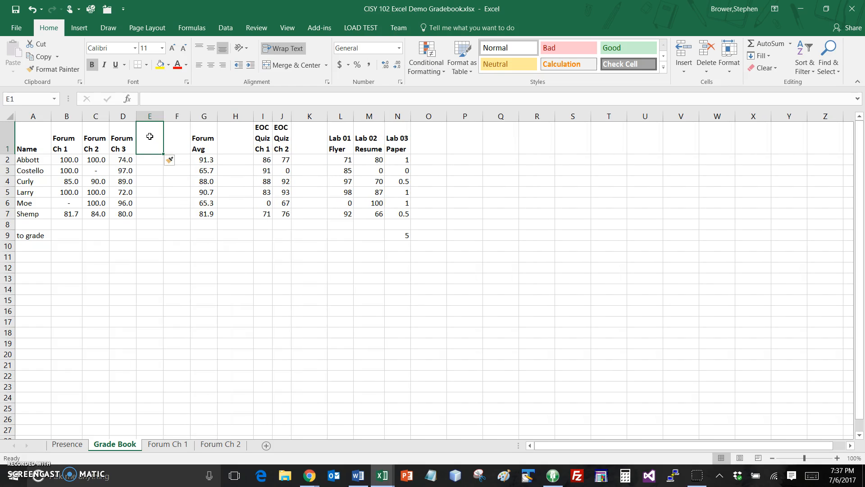
key(ctrl+z)
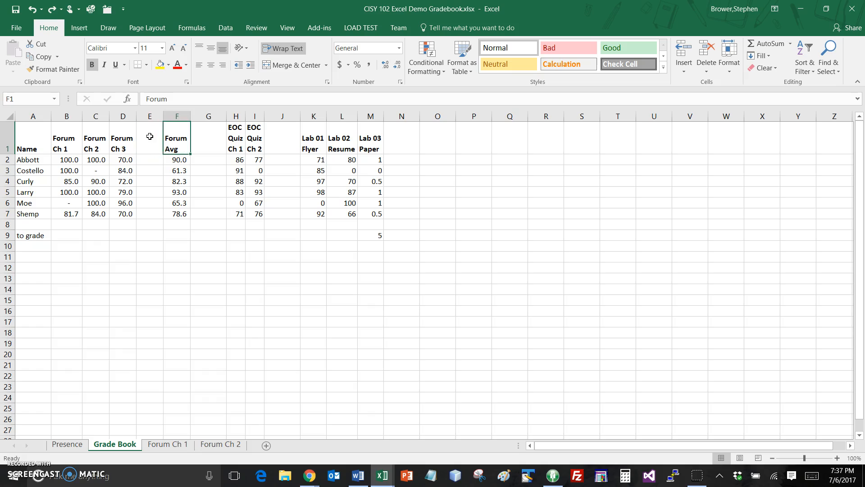
Step: Insert a column at blank column E, extend the forum headings with Forum Ch 4 in E1, and check the average formula in G2
click(150, 136)
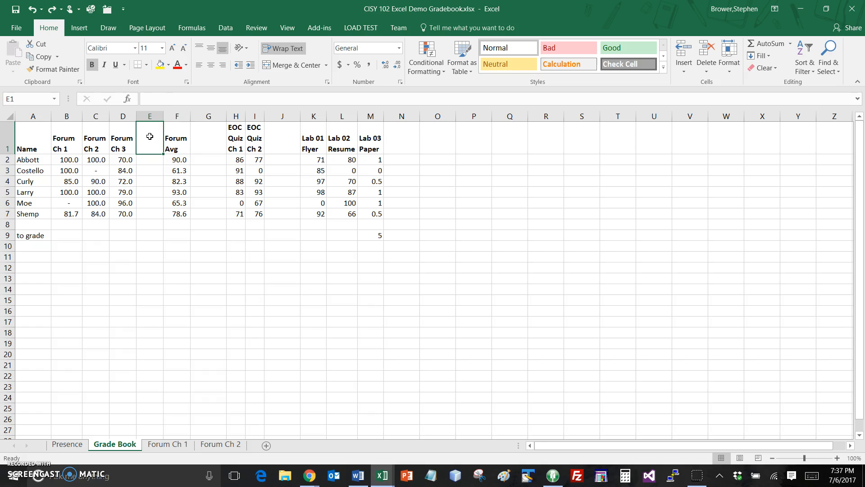
key(alt+i)
key(c)
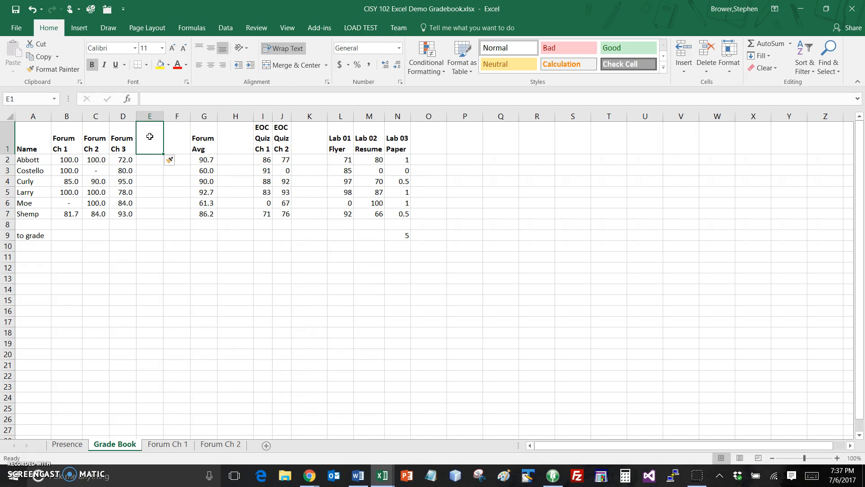
drag(64, 134, 156, 152)
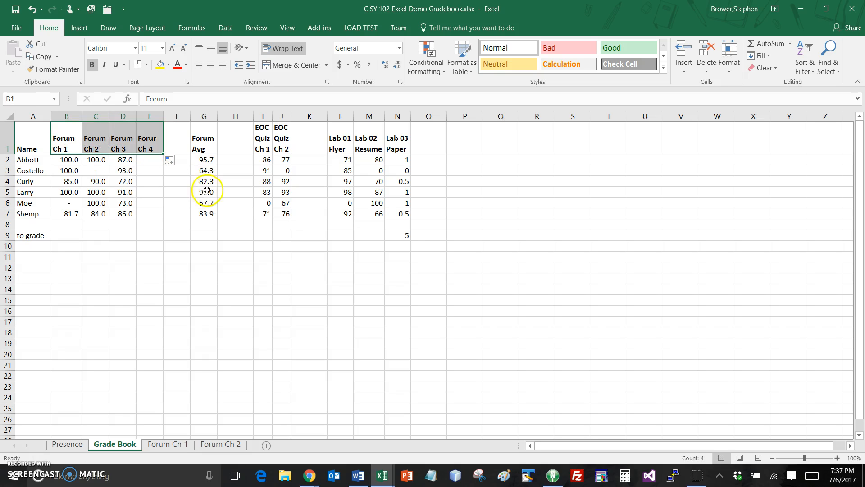
click(207, 160)
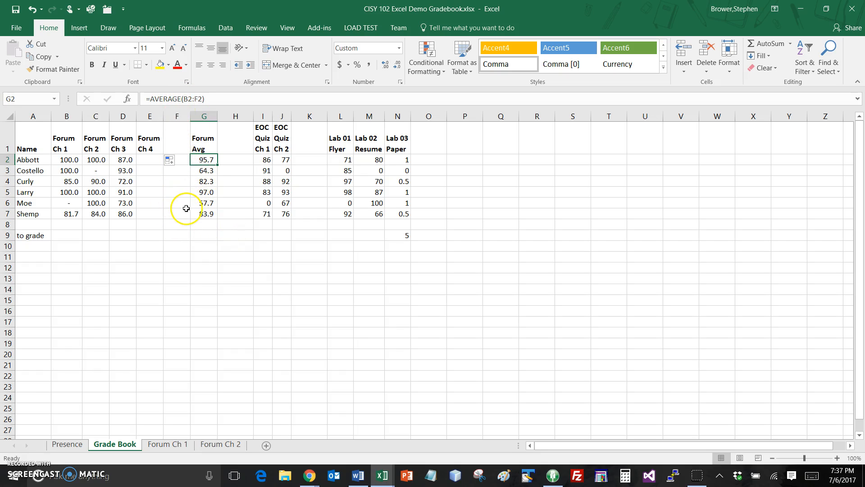
Step: Copy the random score formulas from D2:D7 into the Forum Ch 4 cells E2:E7
click(126, 160)
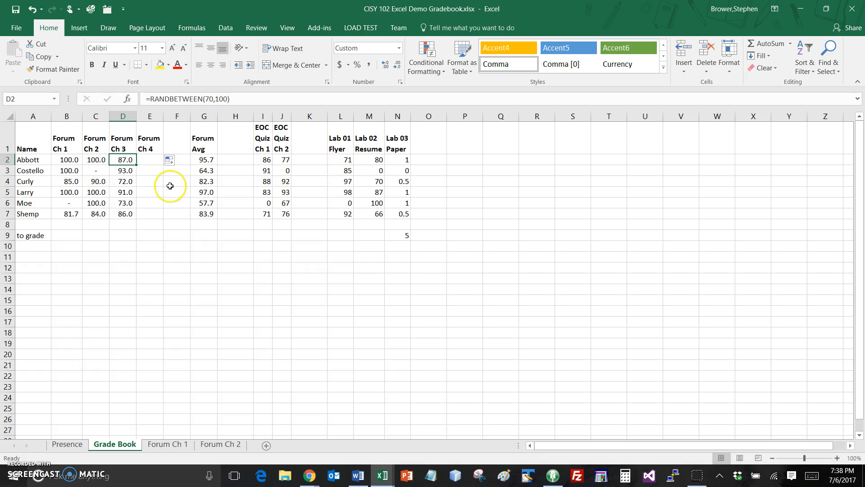
key(shift+Down)
key(shift+Down)
key(shift+Down)
key(shift+Down)
key(shift+Down)
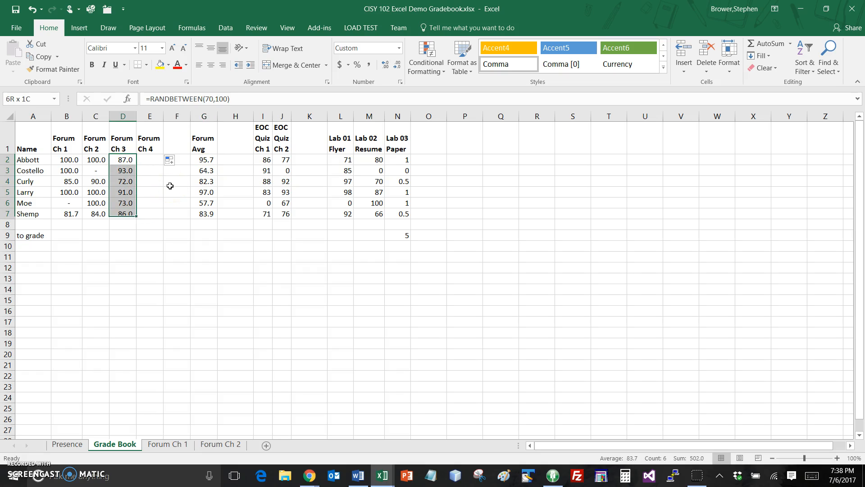
key(ctrl+c)
key(Right)
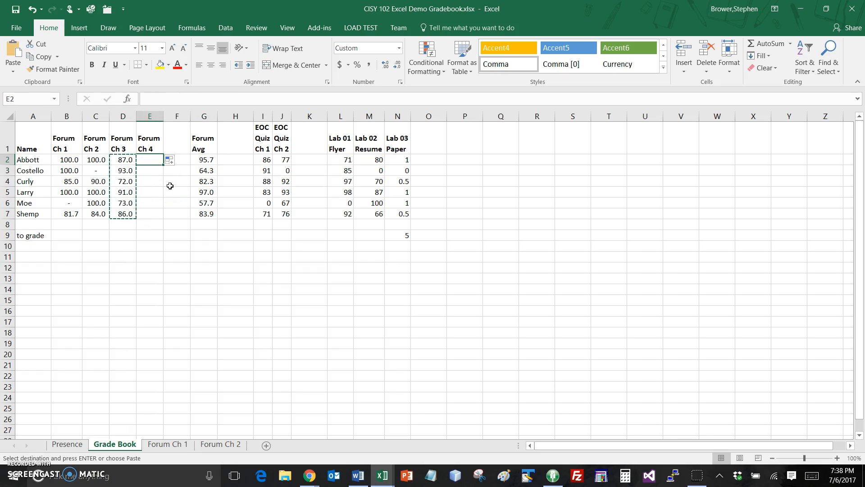
key(Return)
Step: Check the Forum Avg formula in G2 against the blank spacer cell F2
key(Right)
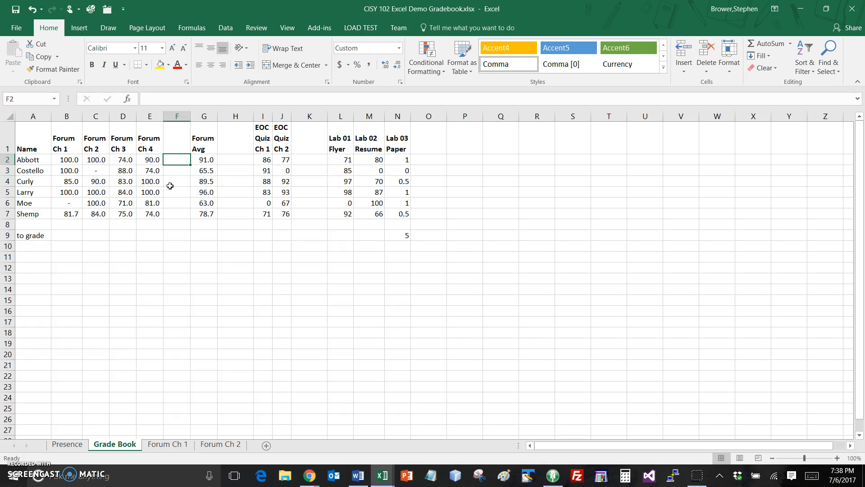
key(Right)
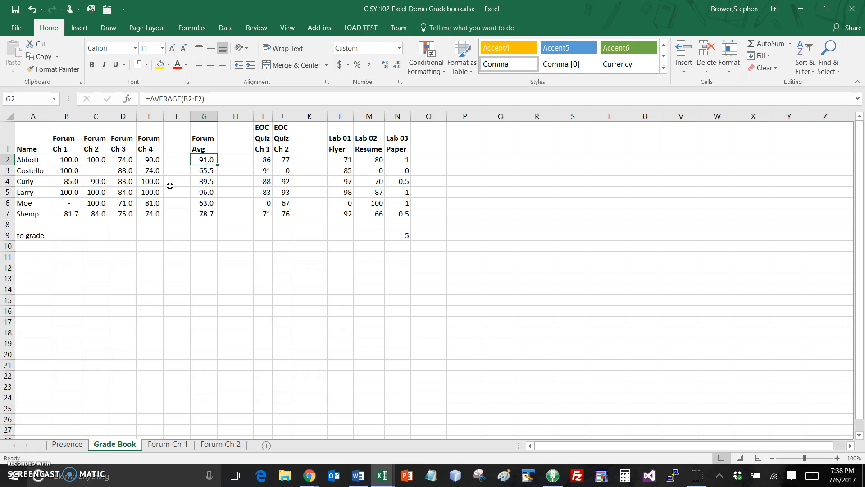
key(Left)
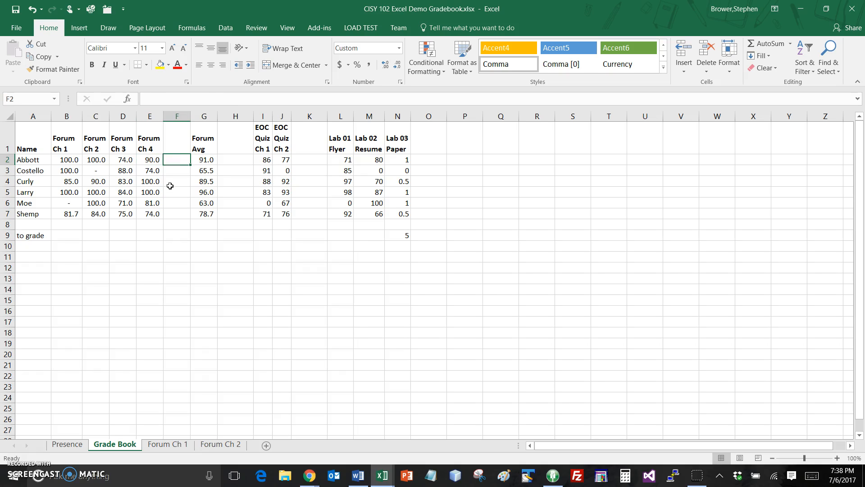
key(Right)
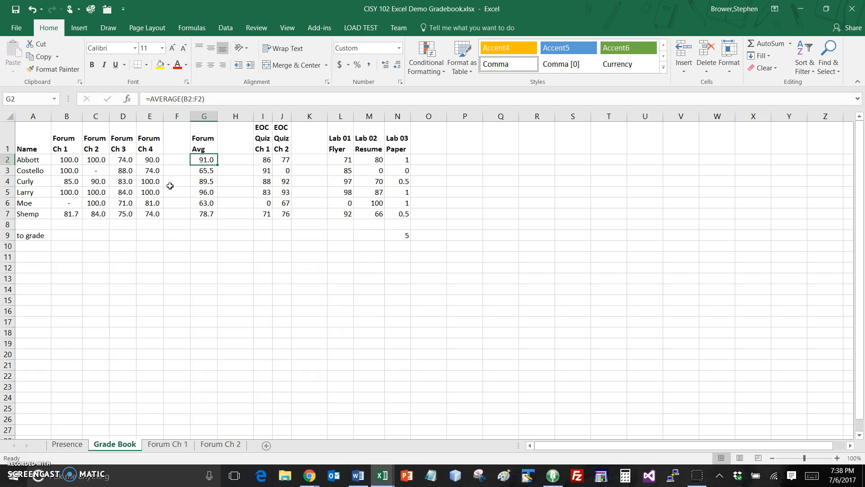
Step: Insert two columns at blank column K, between the EOC Quiz Ch 2 and Lab 01 columns
key(Right)
key(Right)
key(Right)
key(Right)
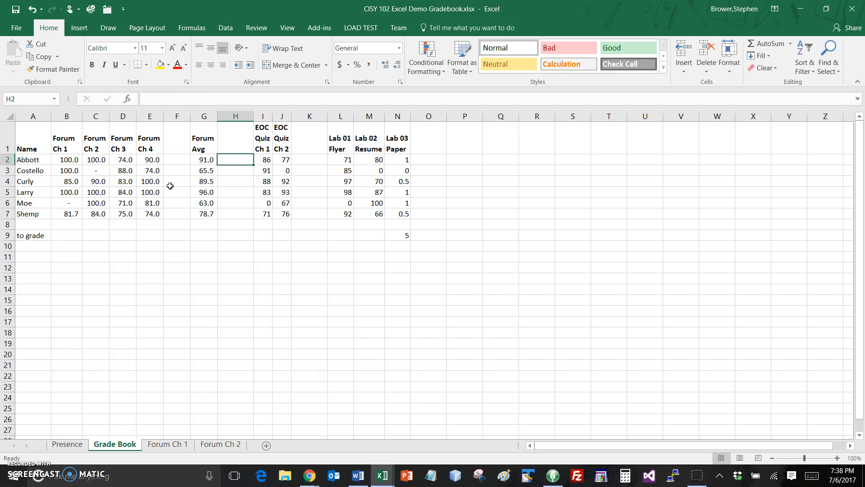
key(Up)
key(alt+i)
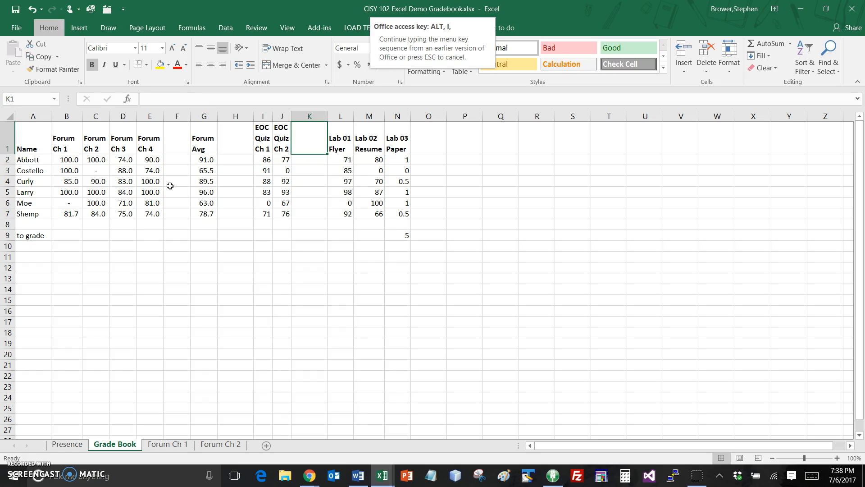
key(c)
key(alt+i)
key(c)
Step: Enter the heading EOC Quiz Avg in L1, with each word on its own line
key(Right)
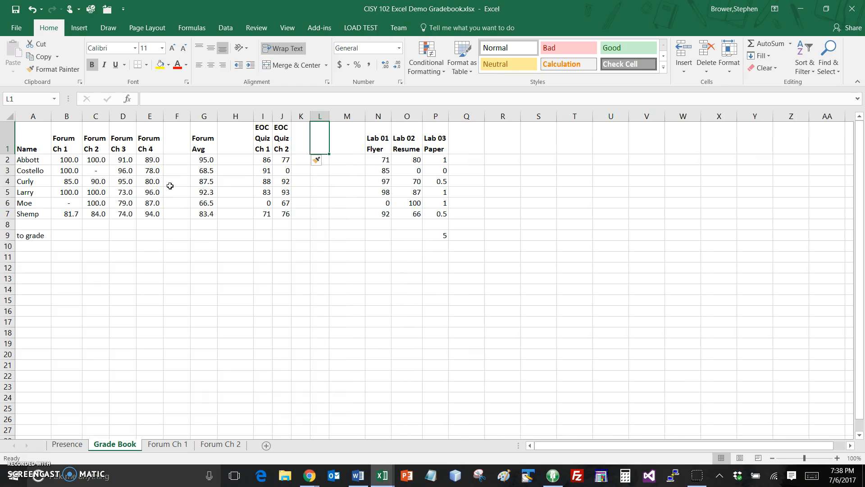
text(Eoc)
key(BackSpace)
key(BackSpace)
text(OC)
key(alt+Return)
text(Qui)
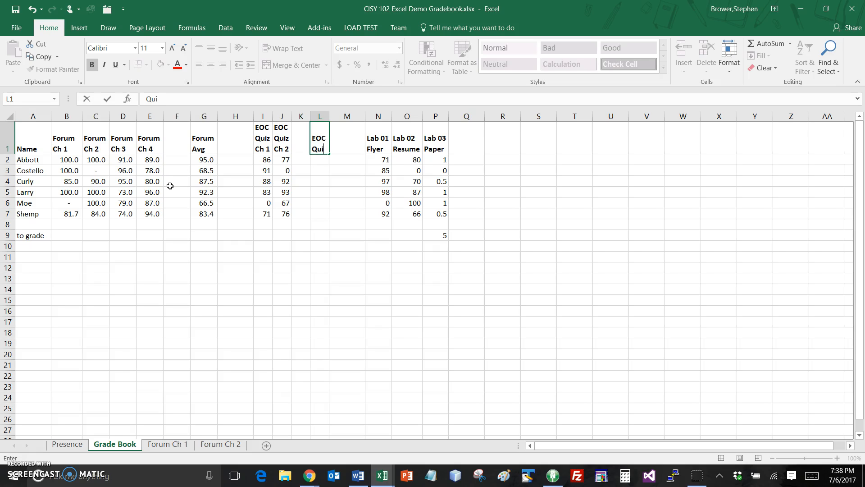
text(z)
key(alt+Return)
text(Avgh)
key(Return)
key(Up)
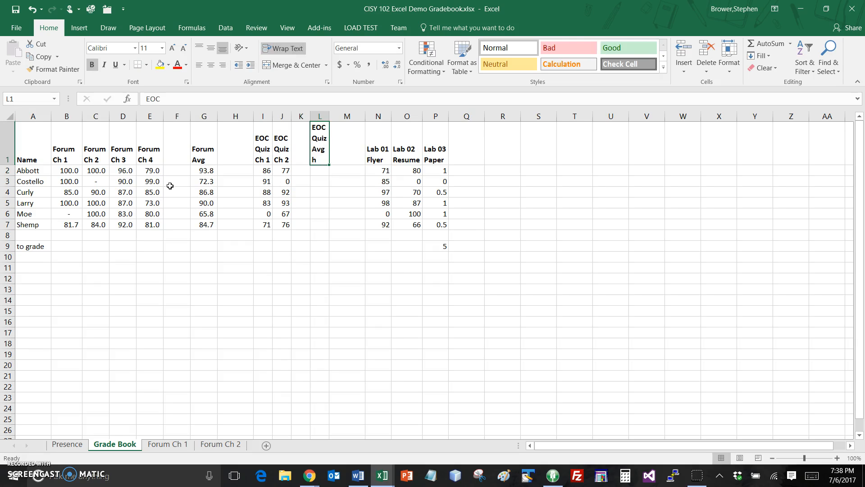
key(F2)
key(BackSpace)
key(Return)
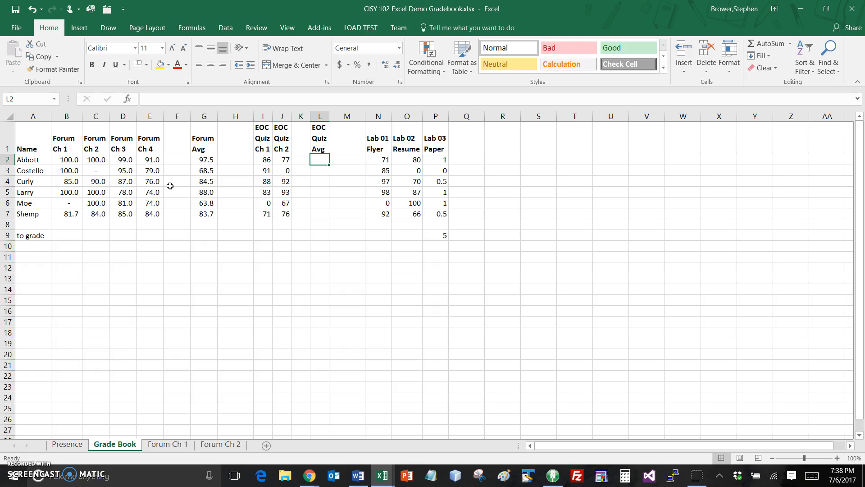
Step: Enter =AVERAGE(I2:K2) in L2 so the quiz average range includes the blank spacer column K
text(=a)
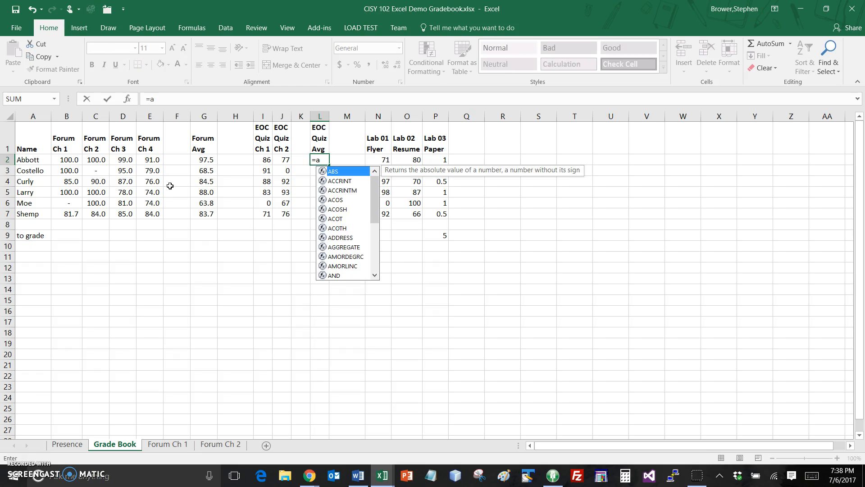
text(v)
key(Down)
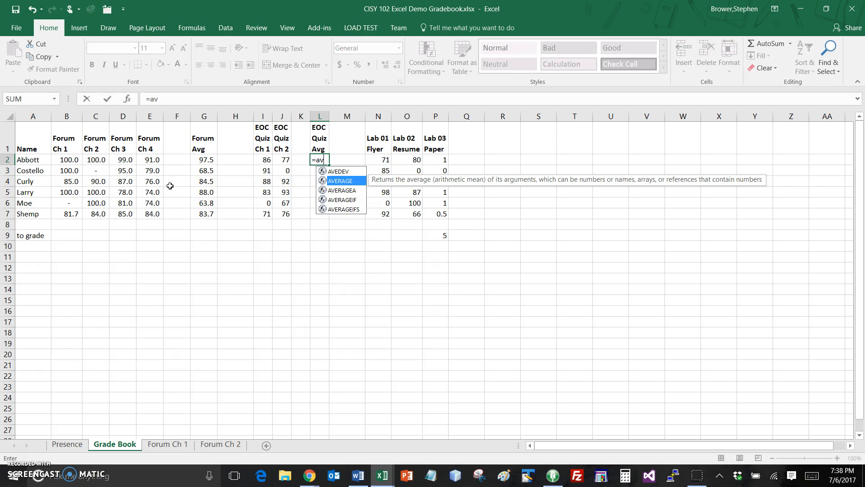
key(Tab)
key(Left)
key(shift+Left)
key(shift+Left)
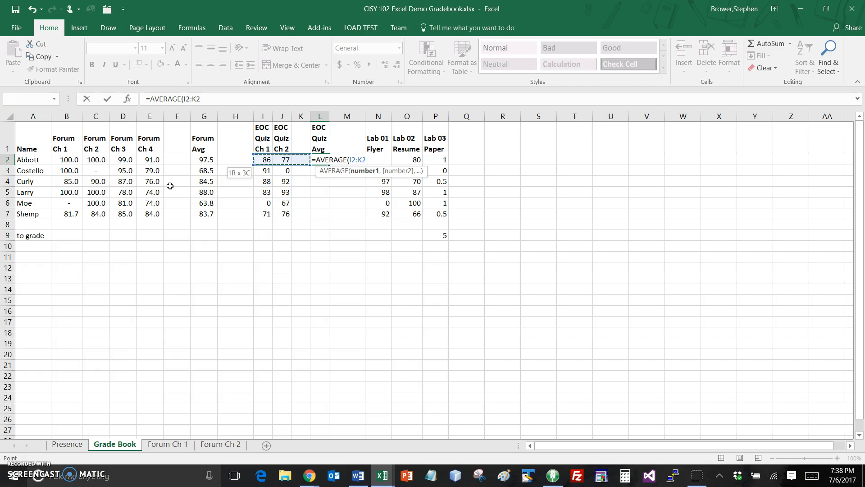
key(ctrl+Return)
Step: Copy the quiz average formula from L2 into L3:L7
key(ctrl+c)
key(Down)
key(shift+Down)
key(shift+Down)
key(shift+Down)
key(shift+Down)
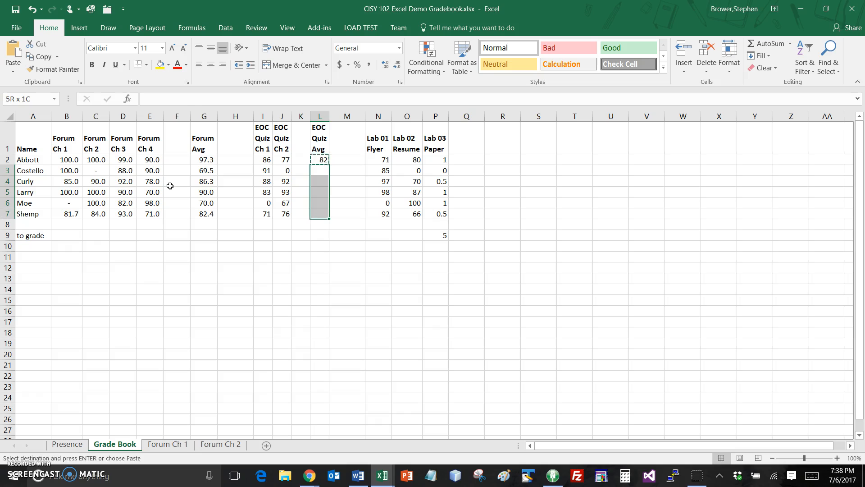
key(ctrl+v)
key(Escape)
Step: Check which cells the EOC Quiz Avg formula in L2 covers
key(Up)
key(F2)
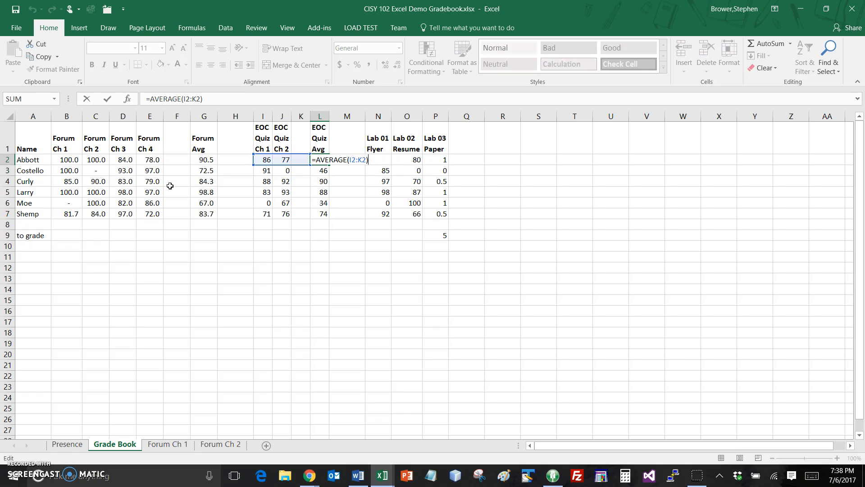
key(Escape)
Step: Insert a column at blank column K and extend the quiz headings with EOC Quiz Ch 3 in K1
key(Left)
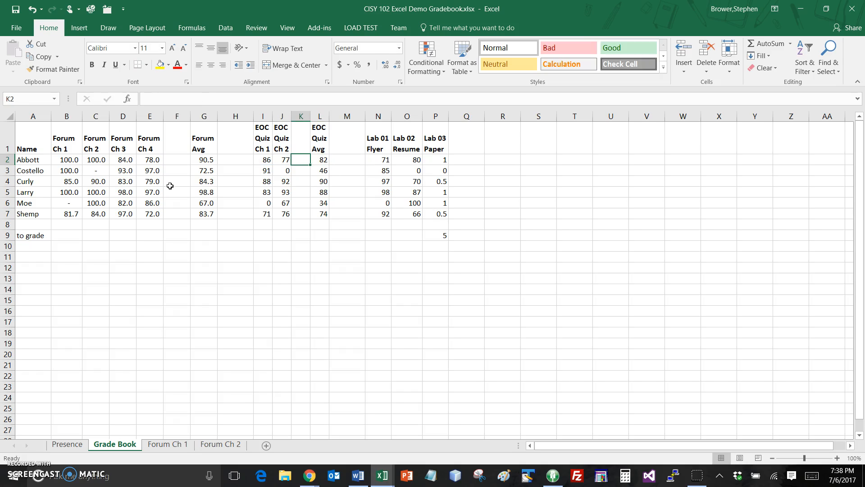
key(alt+i)
key(c)
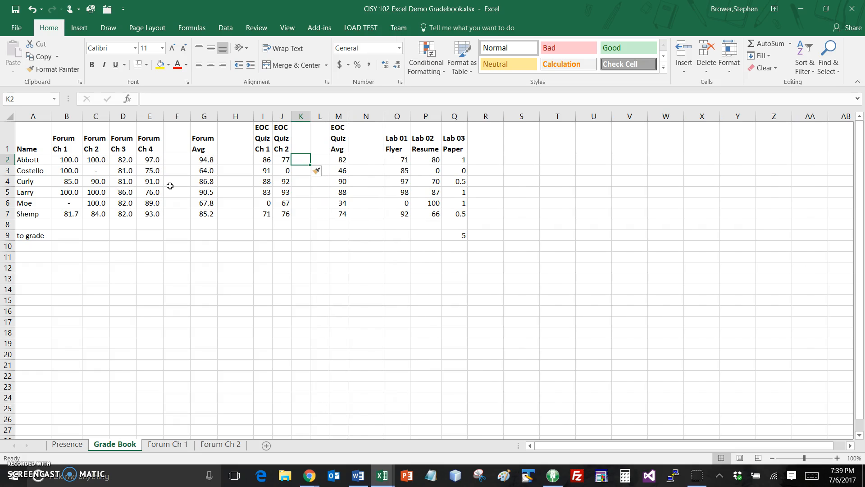
key(Up)
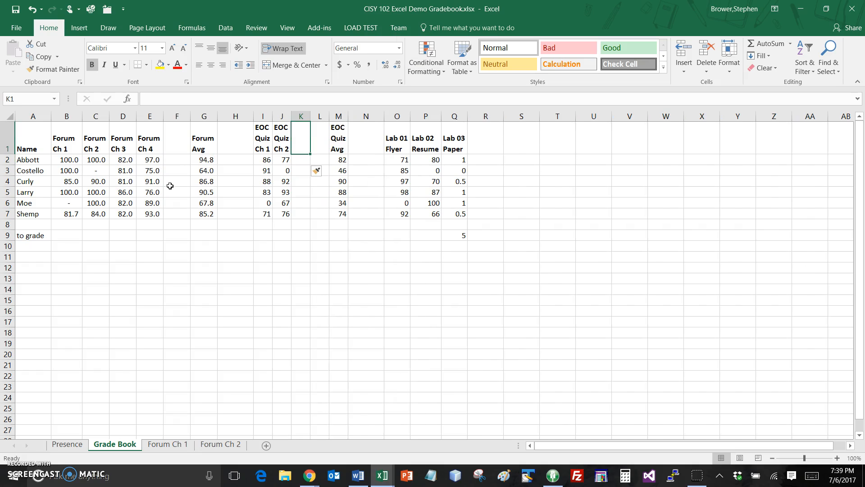
key(Left)
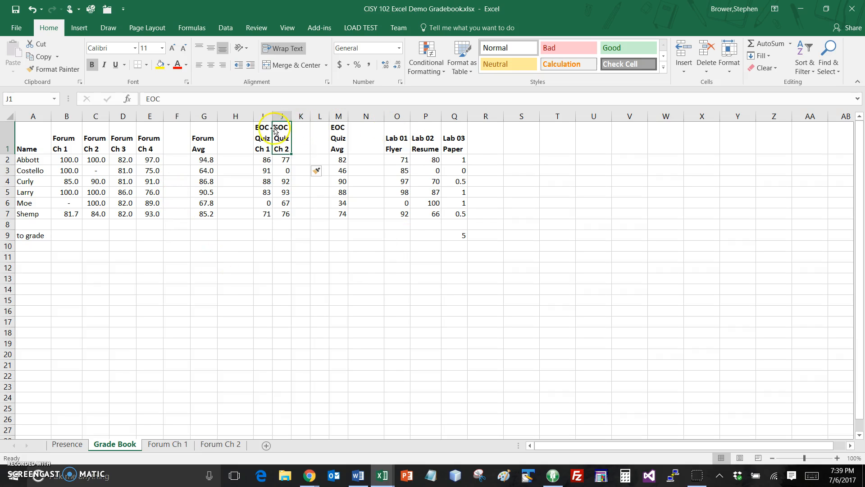
drag(255, 137, 305, 152)
click(301, 162)
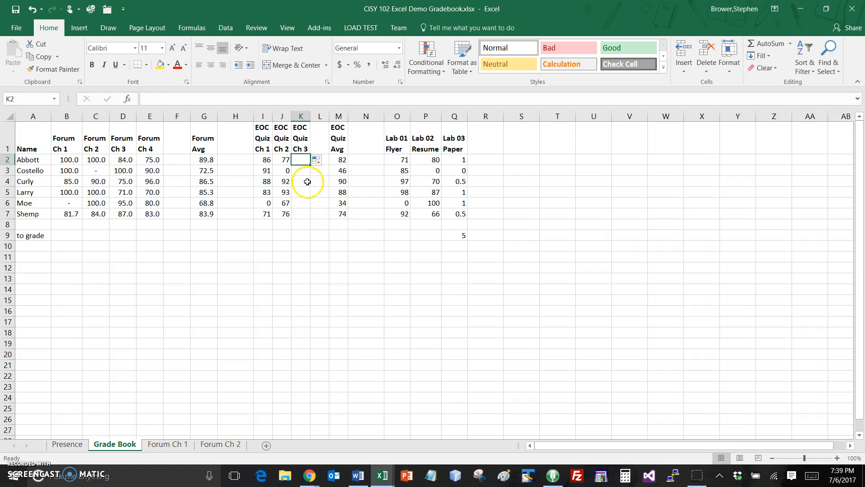
Step: Check the cell ranges of the EOC Quiz Avg formula in M2 and the Forum Avg formula in G2
click(340, 161)
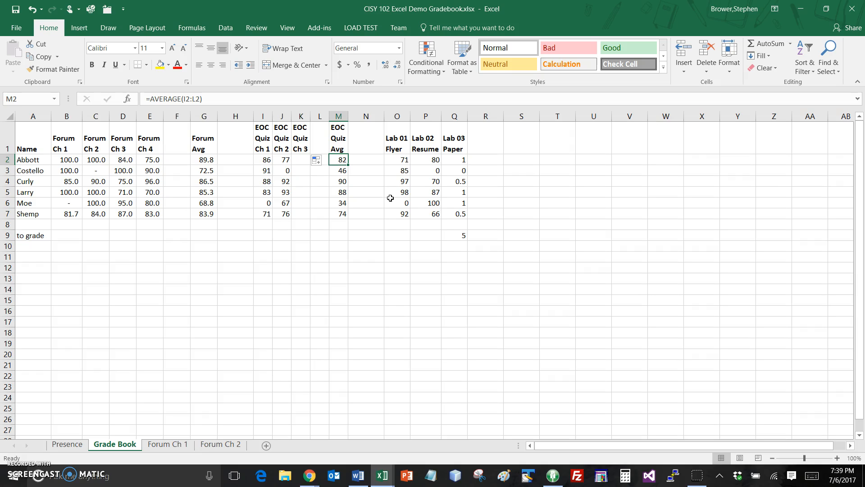
key(F2)
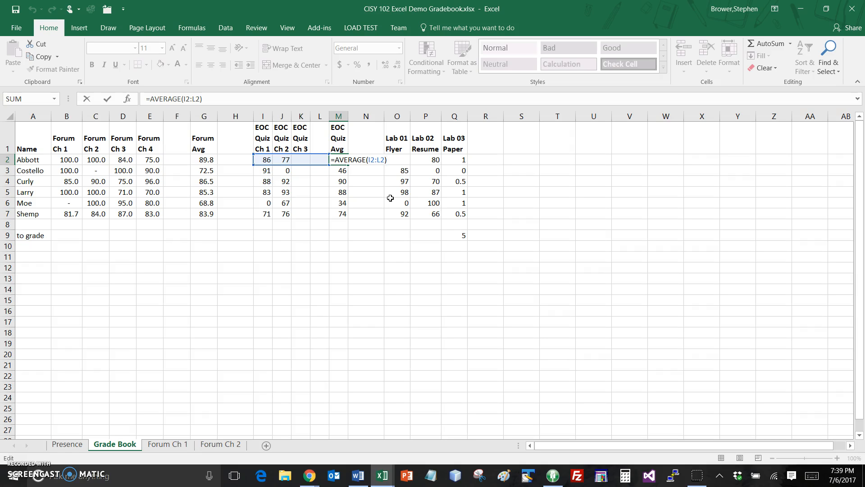
key(ctrl+Return)
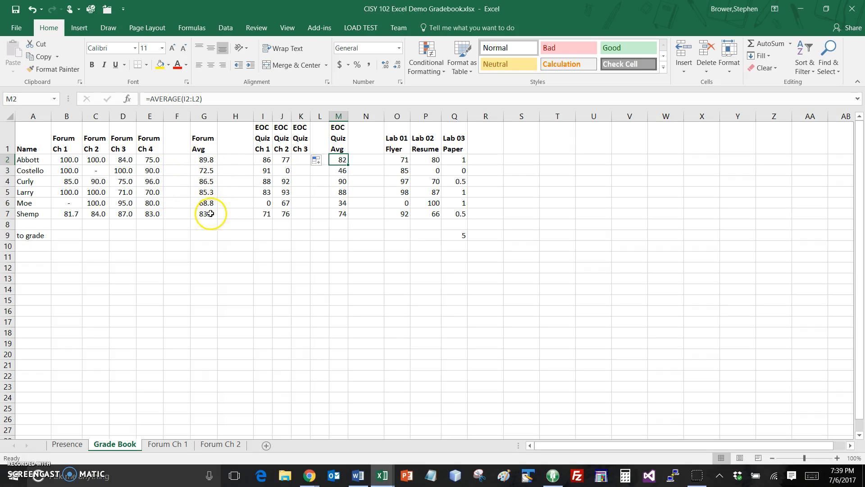
click(215, 160)
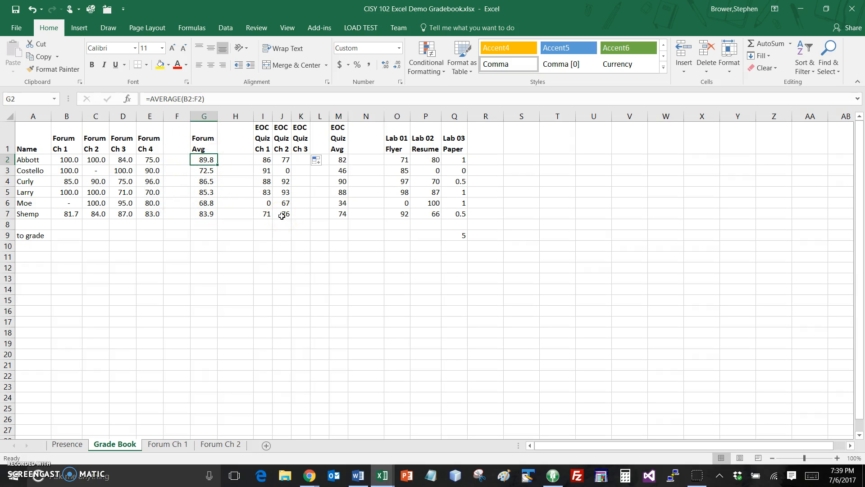
key(F2)
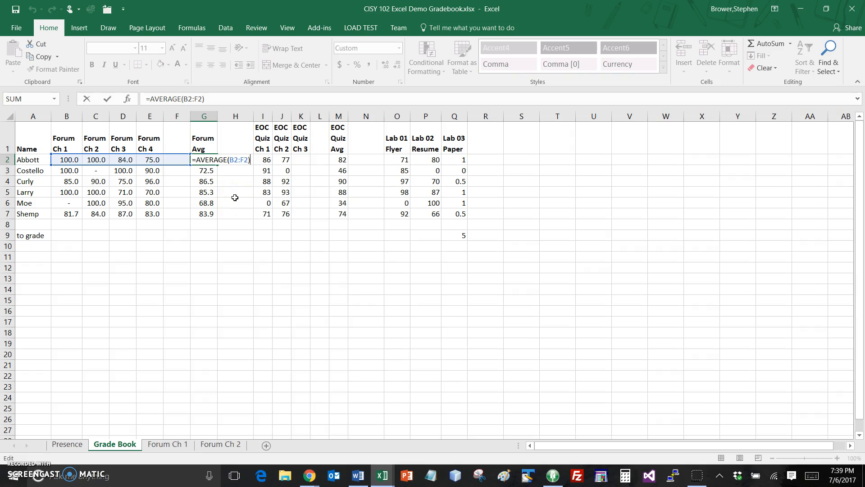
Step: Leave the Forum Avg formula and check the ranges counted by the to grade formula in Q9
click(176, 225)
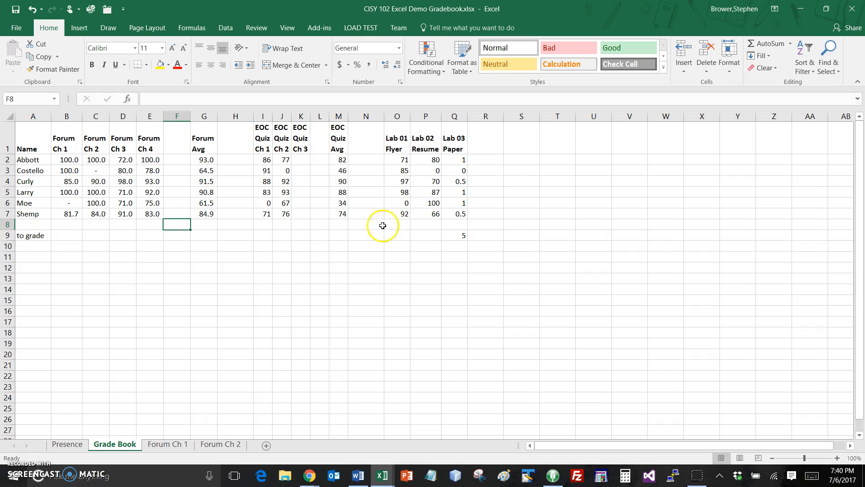
click(464, 237)
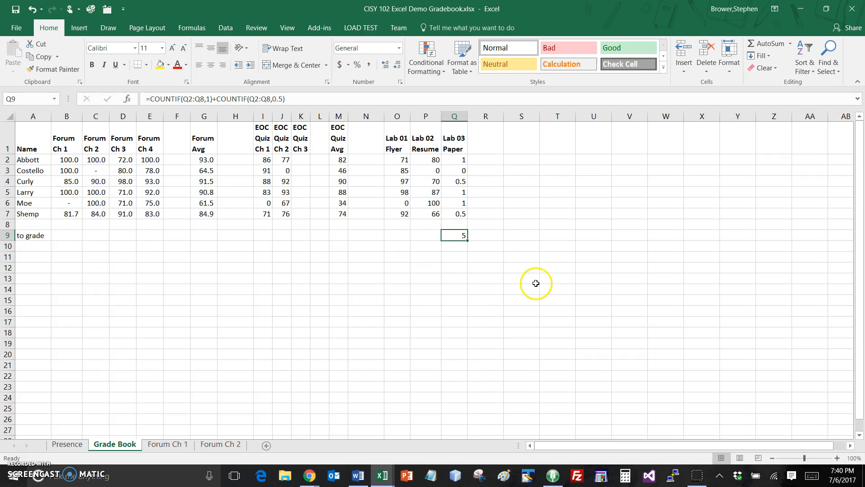
Step: Insert a sheet row at row 8 and enter the new student's name in A8
click(36, 226)
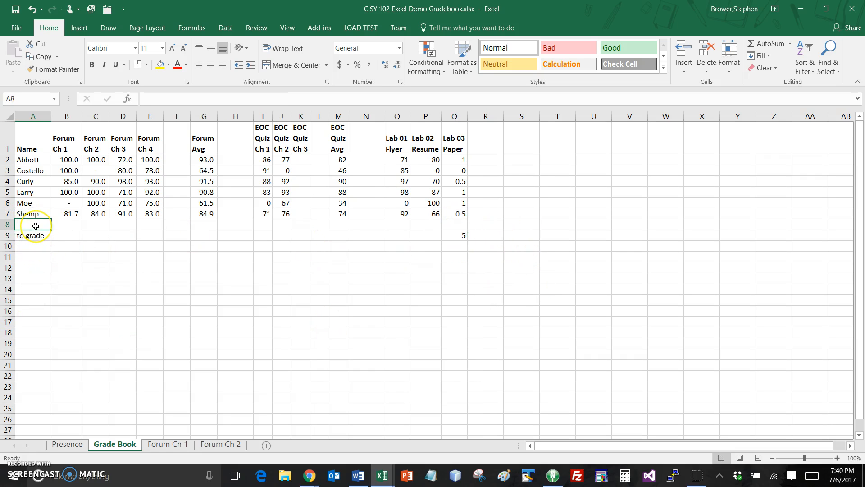
key(alt+h)
key(i)
key(r)
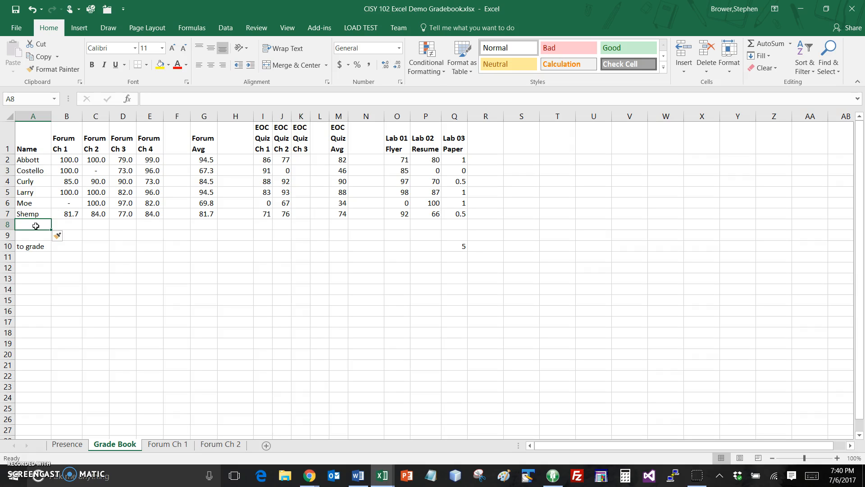
text(Teddy)
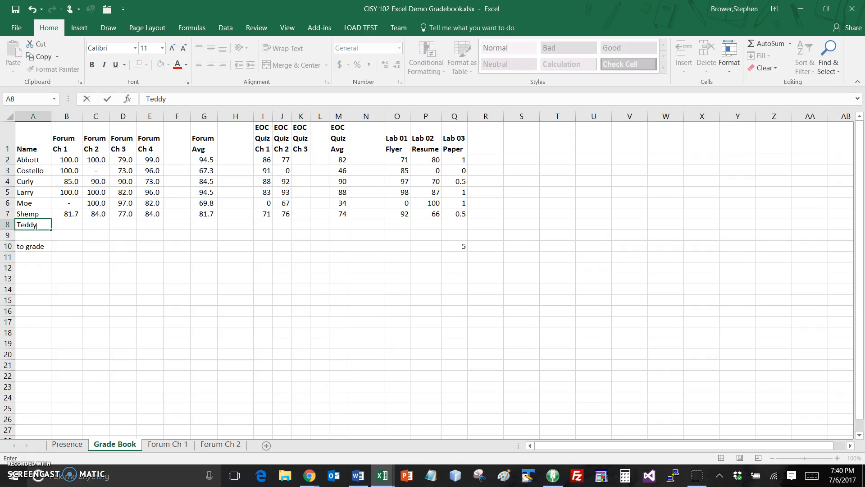
Step: Enter 1 as the new student's Lab 03 Paper score in Q8
key(Tab)
key(Right)
key(Right)
key(Right)
key(Right)
key(Right)
key(Right)
key(Right)
key(Right)
key(Right)
key(Right)
key(Right)
key(Right)
key(Right)
key(Right)
key(Right)
key(Right)
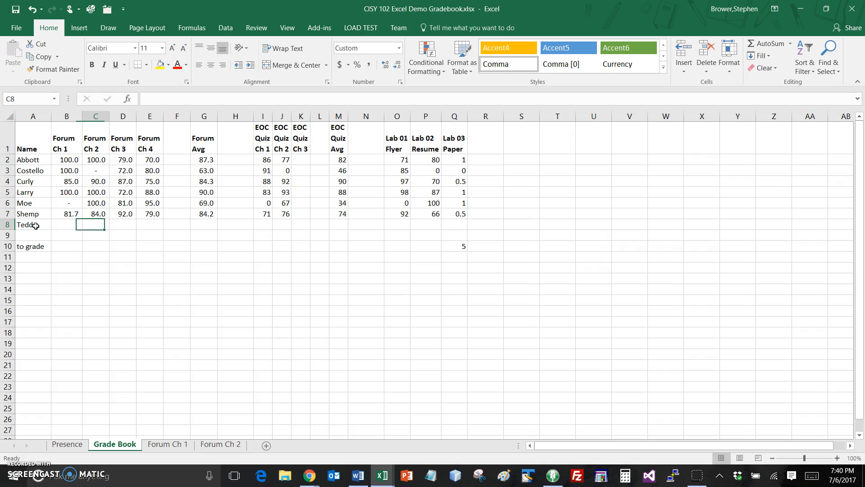
key(Left)
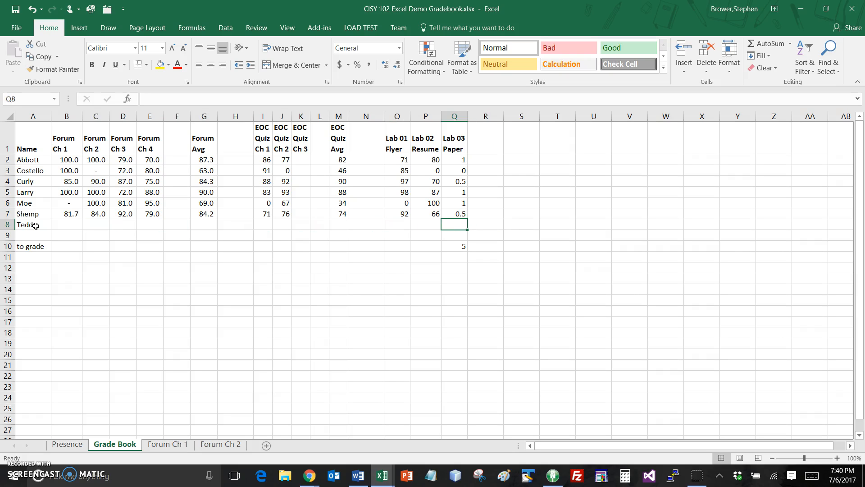
text(1)
key(Return)
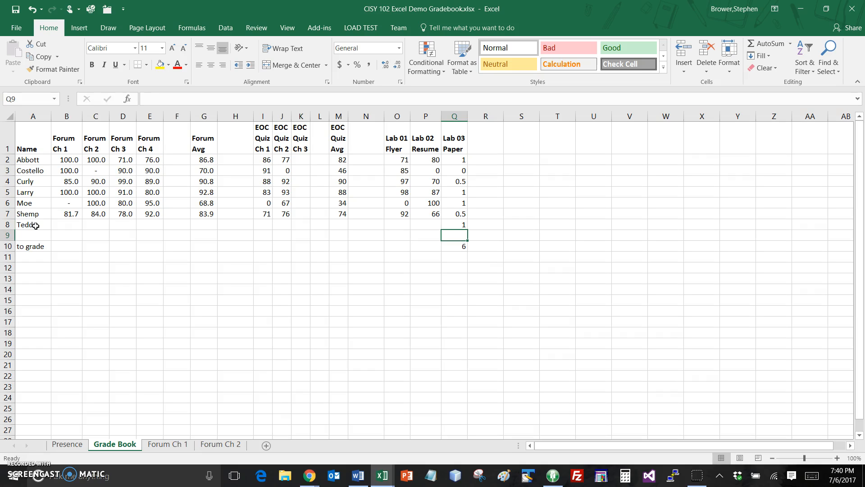
Step: Copy the Forum Avg formula from G7 into G8 and widen column G to fit its content
click(205, 213)
drag(218, 219, 215, 227)
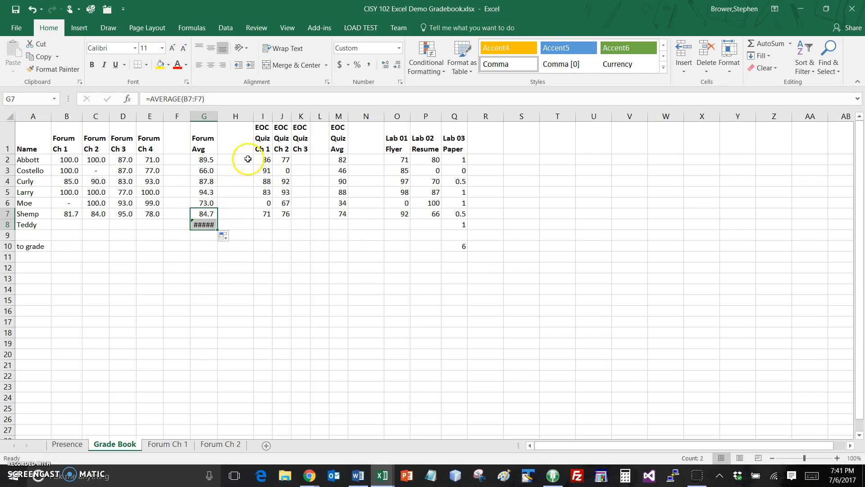
drag(217, 116, 220, 116)
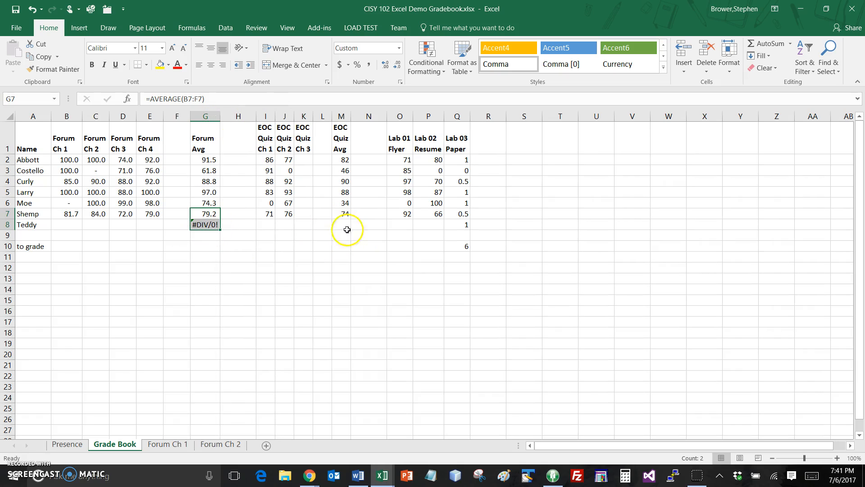
Step: Copy the EOC Quiz Avg formula from M7 into M8 and autofit the width of column M
click(346, 216)
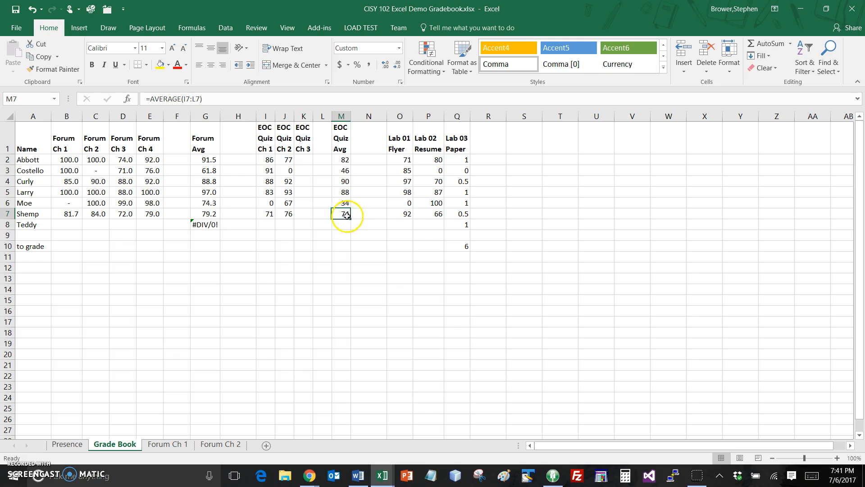
drag(351, 219, 352, 227)
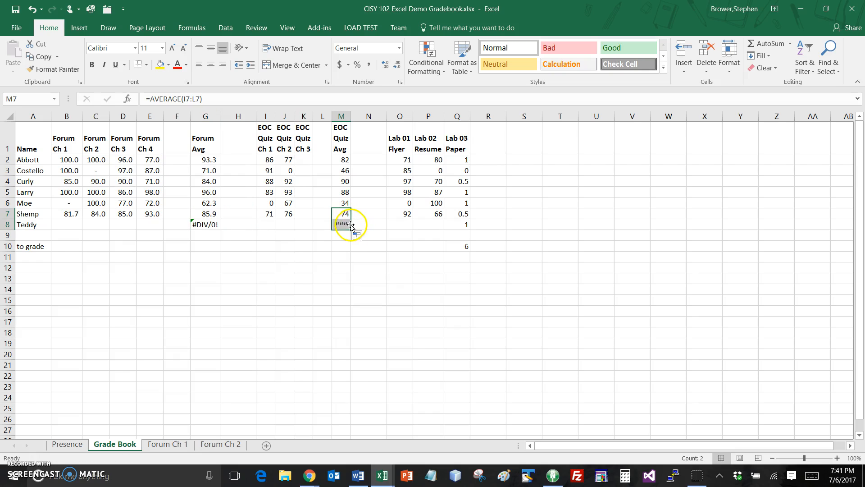
double_click(351, 116)
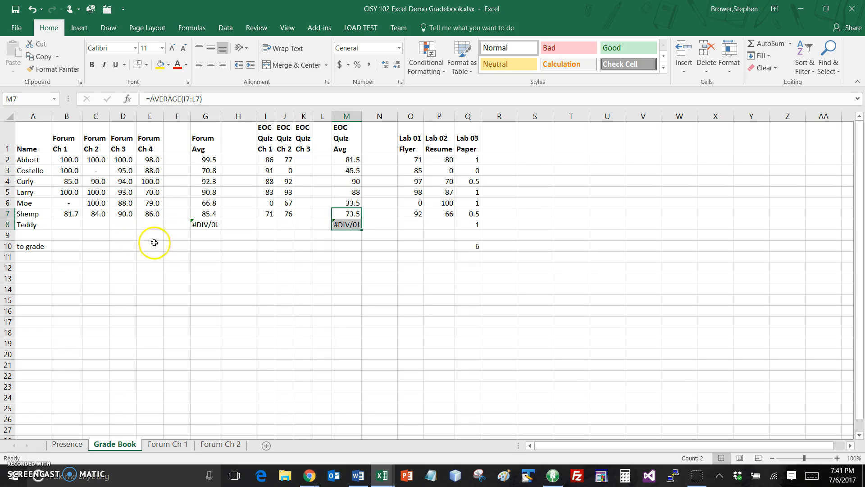
Step: Enter 56 as the new student's Forum Ch 4 score in E8 and check the to grade formula in Q10
click(153, 224)
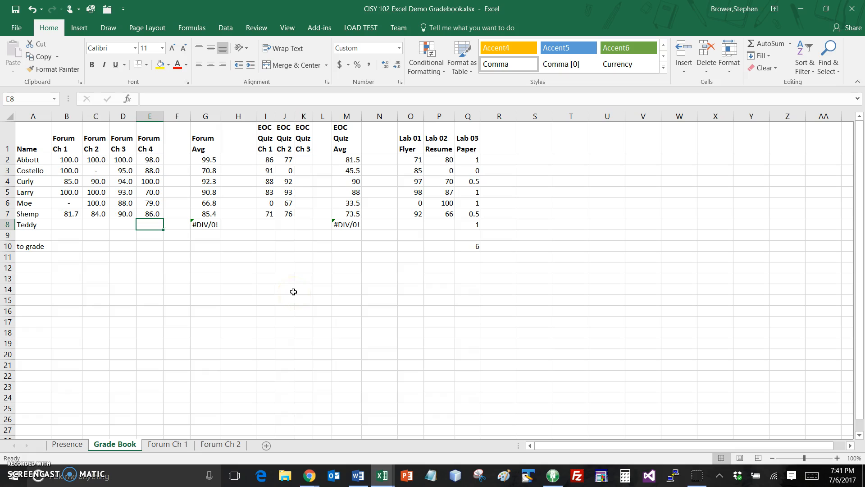
text(56)
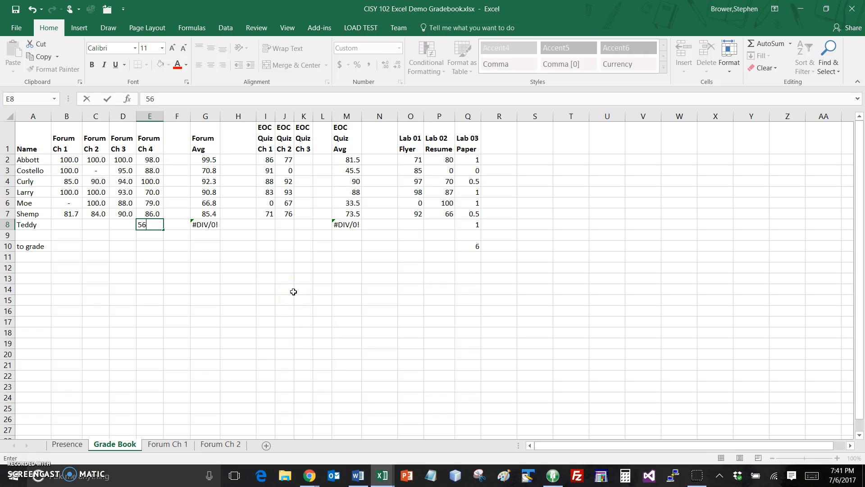
key(Tab)
key(Left)
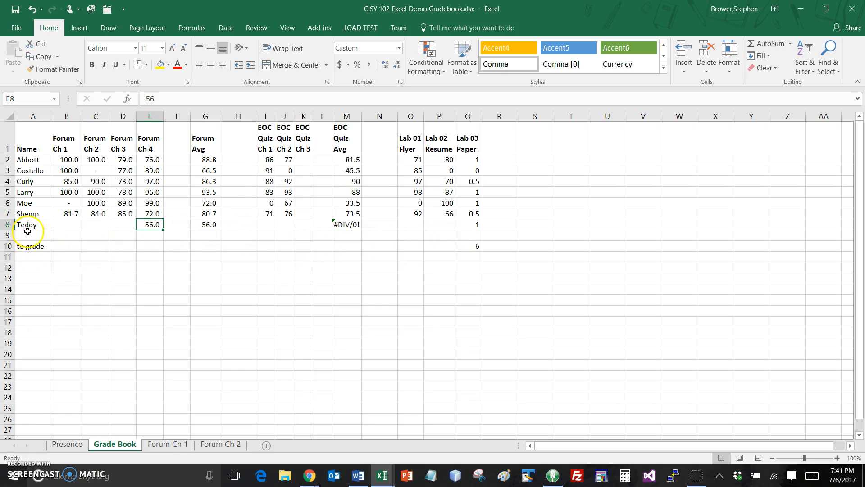
click(471, 246)
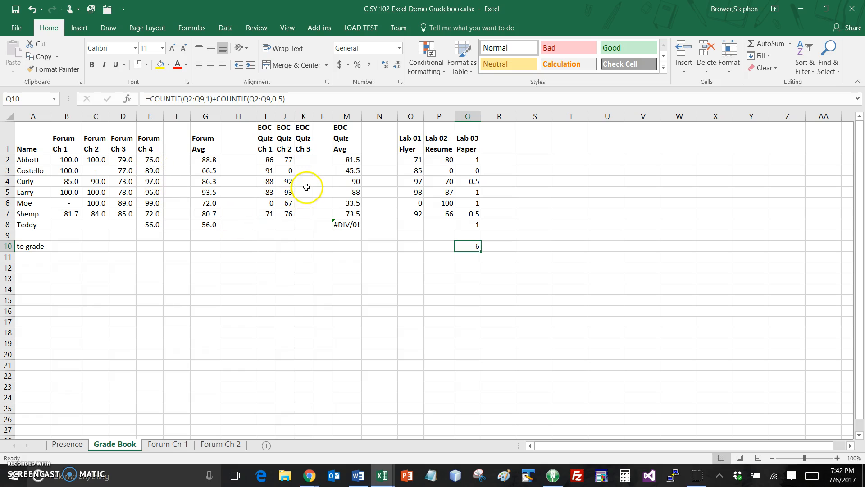
Step: Enter =RANDBETWEEN(50,100) in K2 for EOC Quiz Ch 3 and fill it down to K7
click(308, 159)
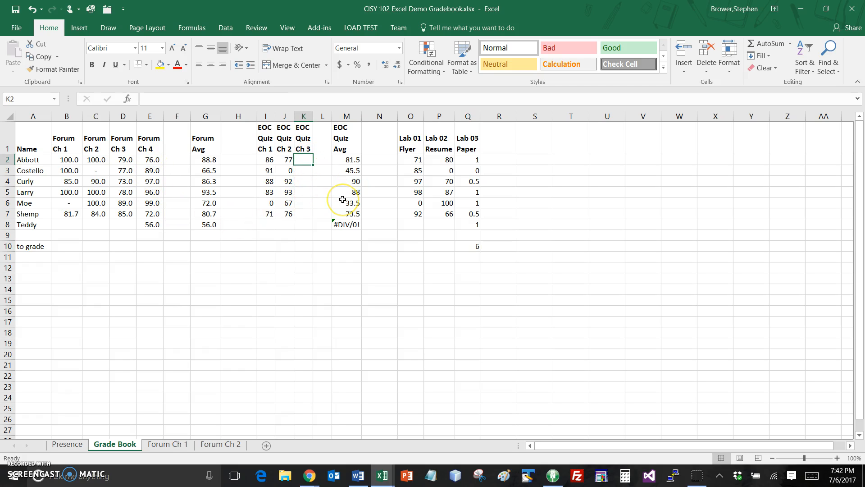
text(=ran)
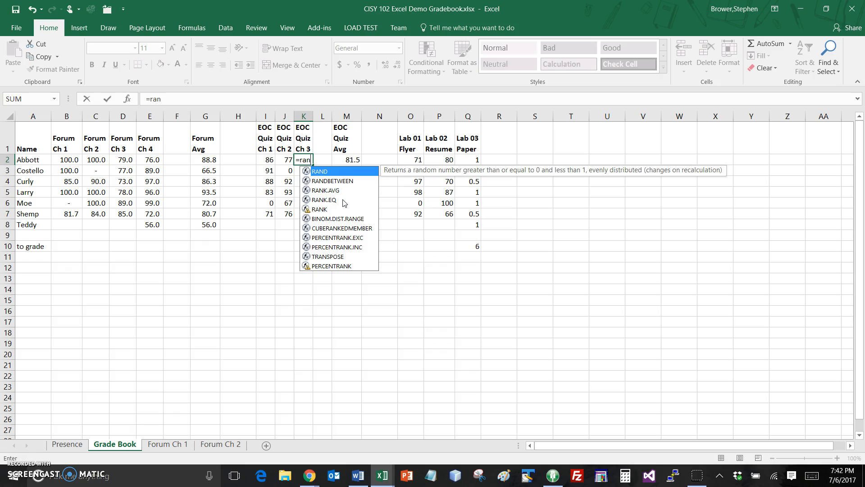
key(Down)
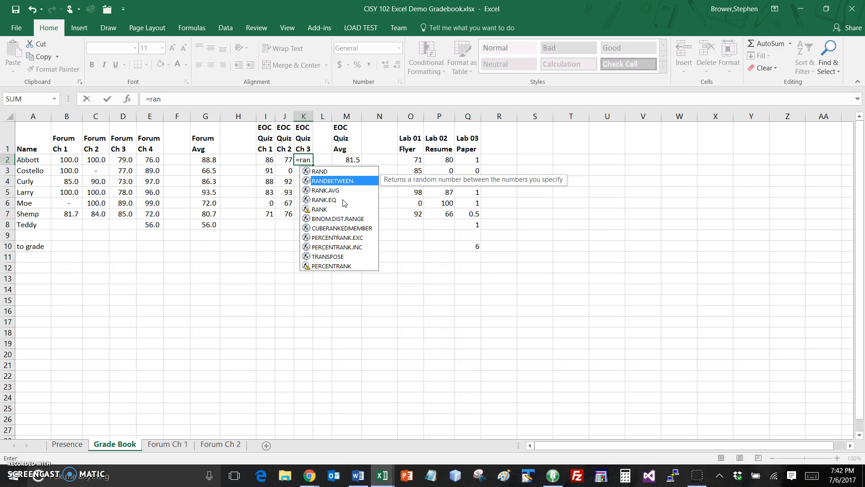
key(Tab)
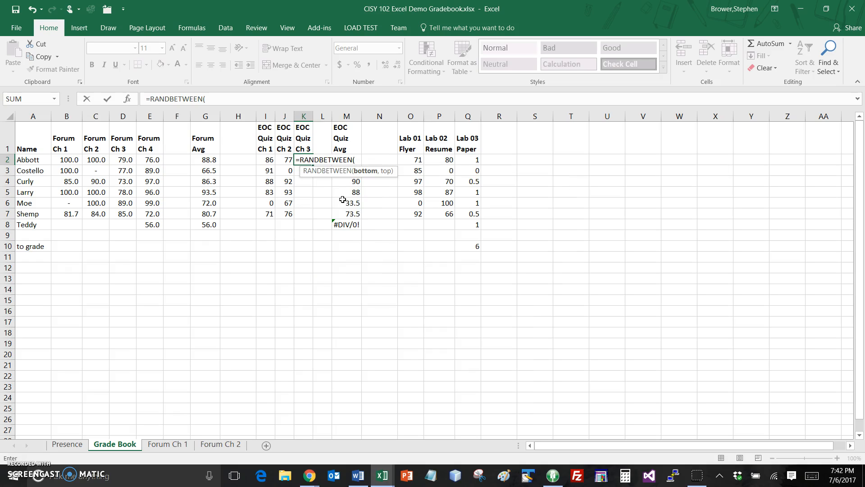
text(50,100)
key(Return)
key(Up)
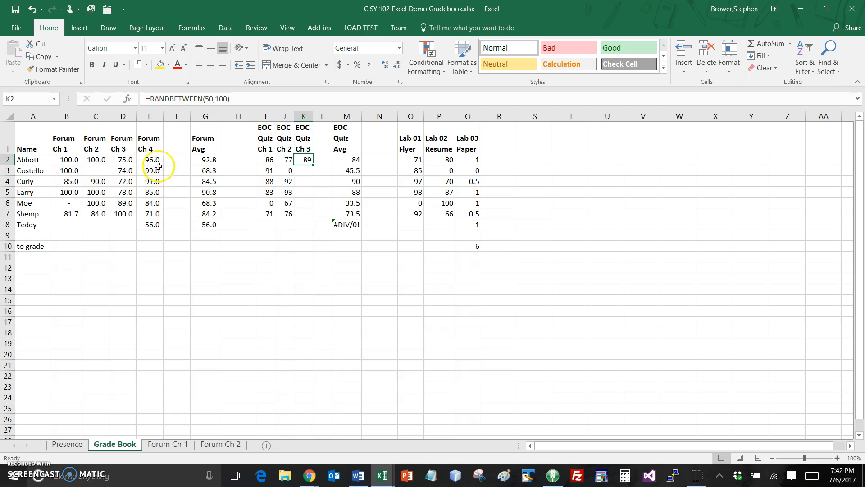
drag(314, 166, 312, 217)
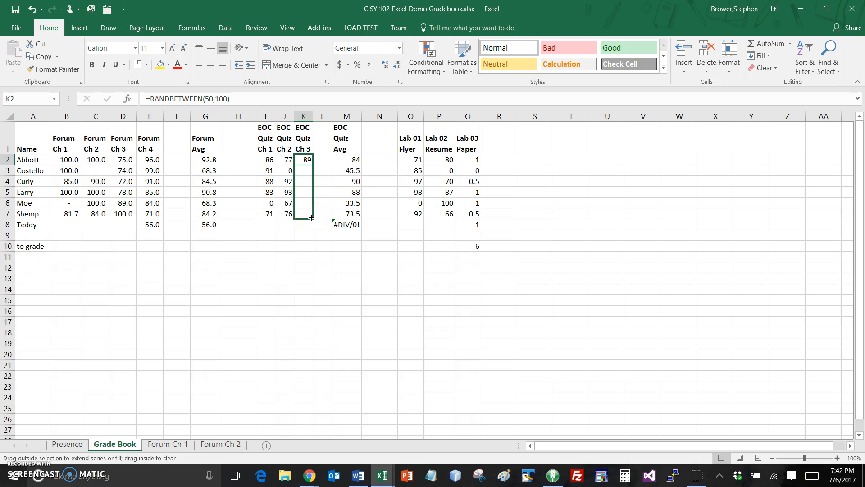
drag(312, 218, 312, 218)
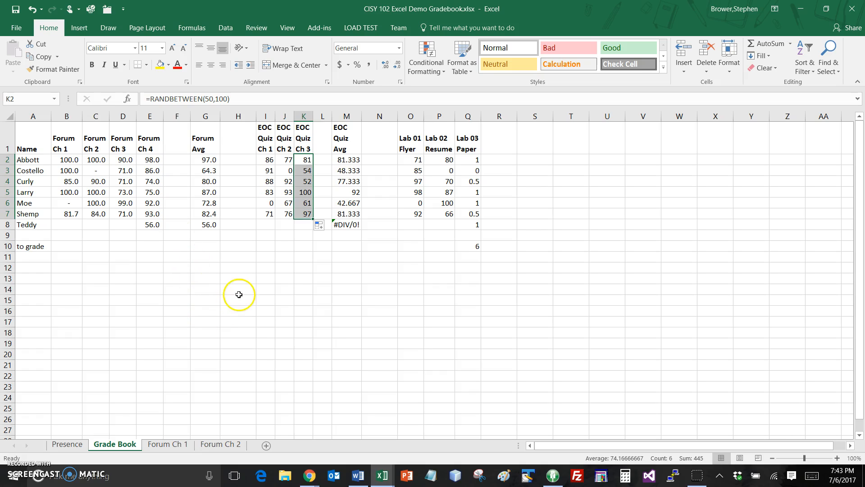
Step: Display all formulas in the grade book sheet to review them, and switch back to showing values
click(307, 161)
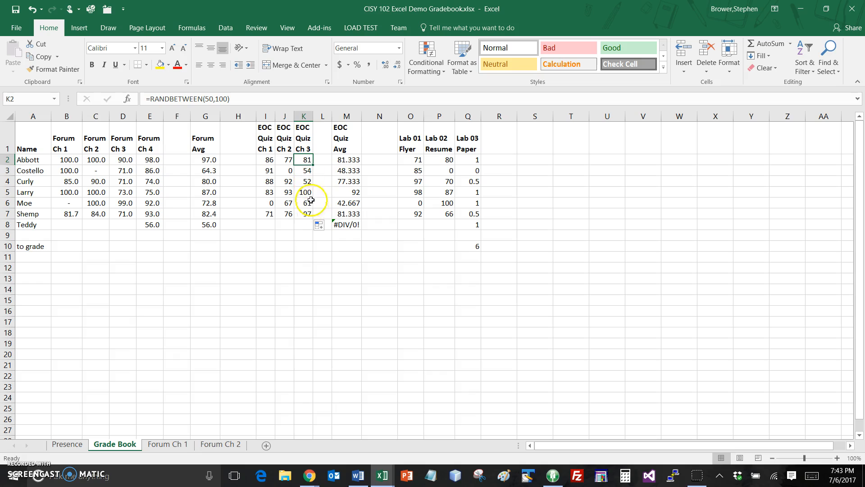
key(ctrl+grave)
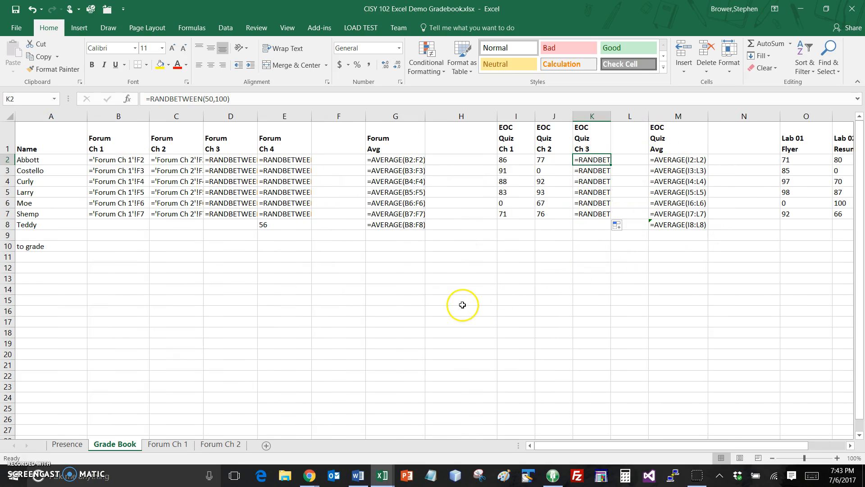
key(ctrl+grave)
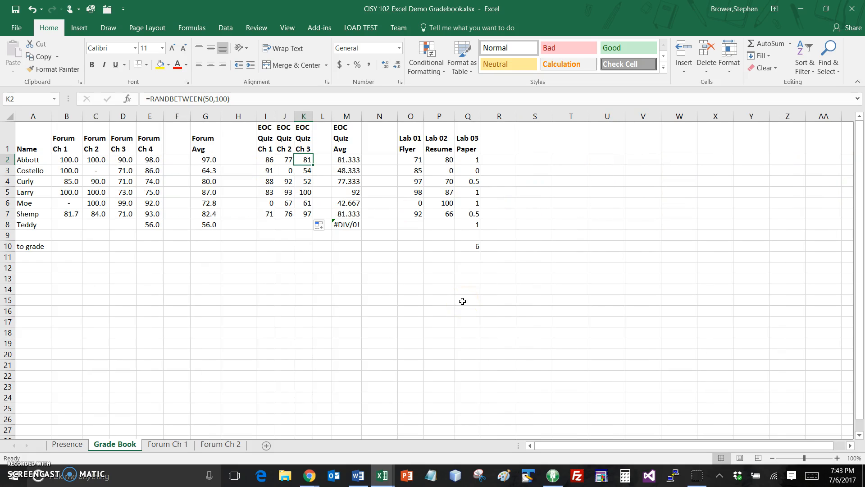
Step: Replace the random-number formulas in K2:K7 with fixed numbers by copying the range and pasting it over itself as Values
key(shift+Down)
key(shift+Down)
key(shift+Down)
key(shift+Down)
key(shift+Down)
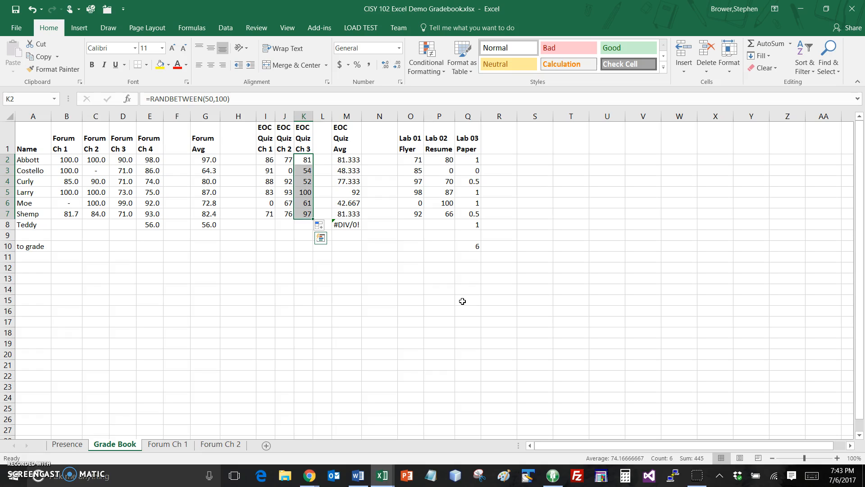
key(ctrl+c)
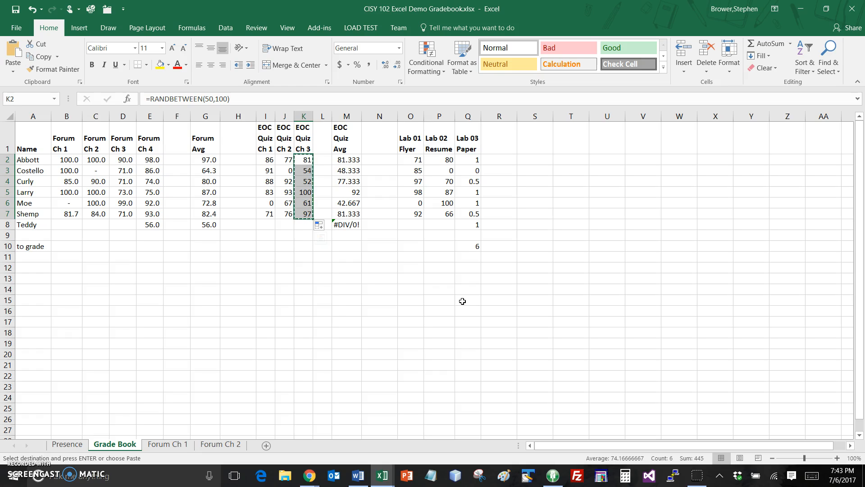
key(alt+e)
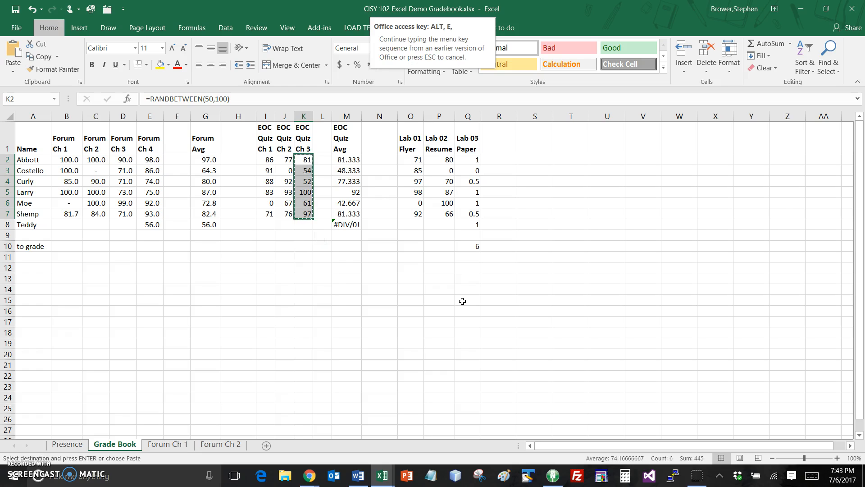
key(s)
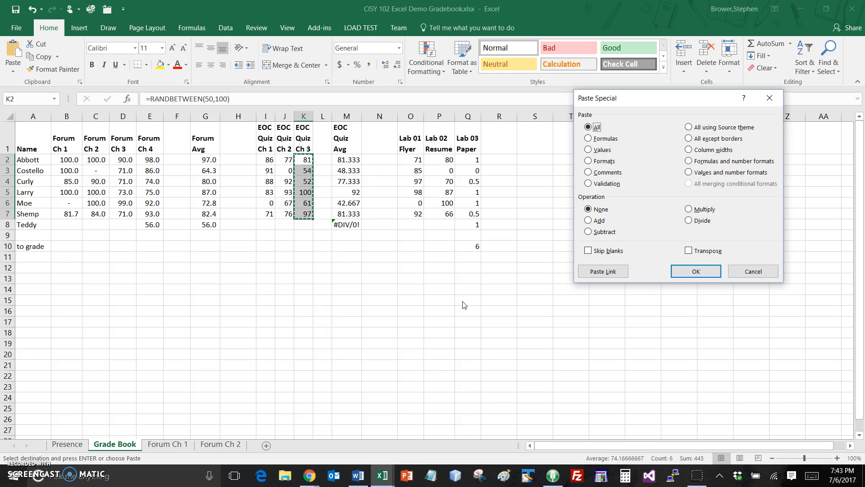
click(594, 150)
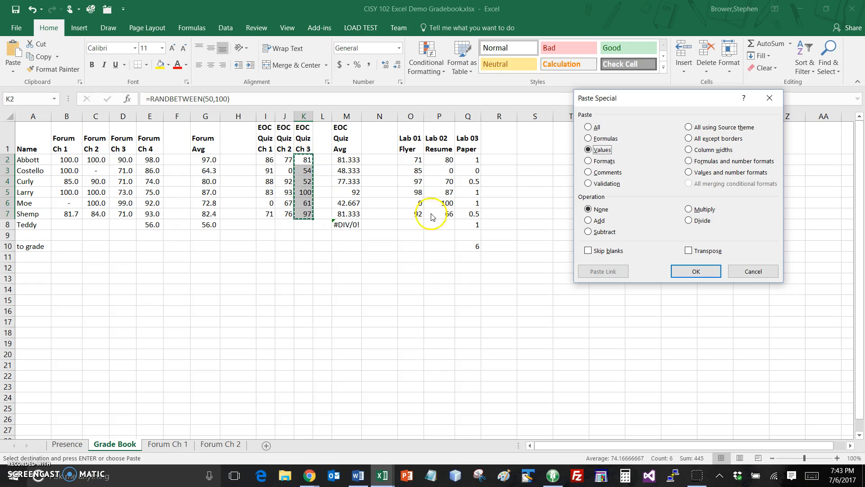
click(694, 272)
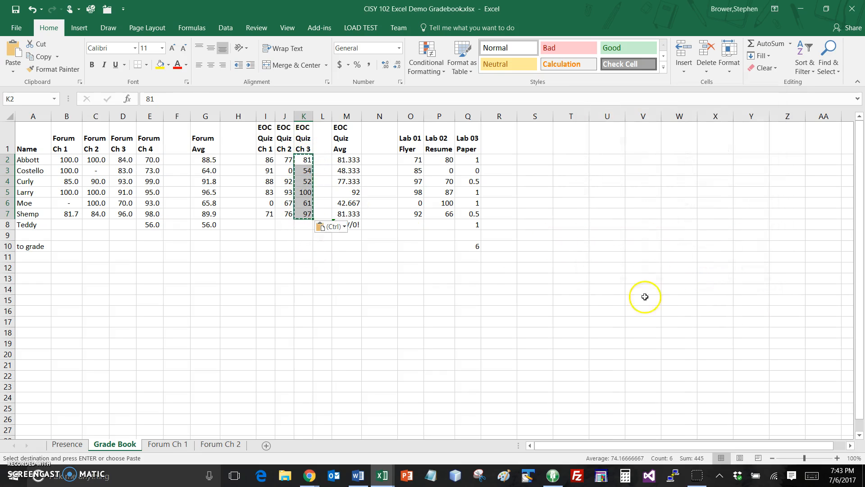
click(326, 159)
key(Left)
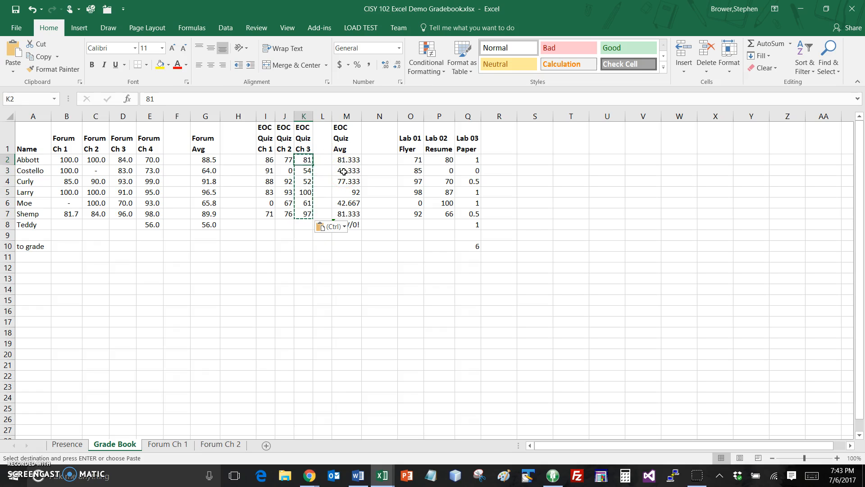
key(Escape)
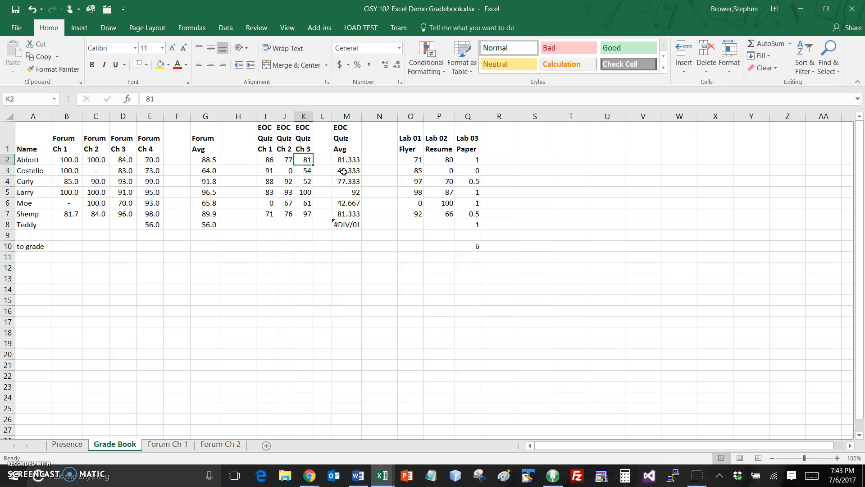
Step: Recalculate the sheet repeatedly to compare the random Forum Ch 3 and Ch 4 scores with the pasted EOC Quiz Ch 3 values
key(Left)
key(Left)
key(Left)
key(Left)
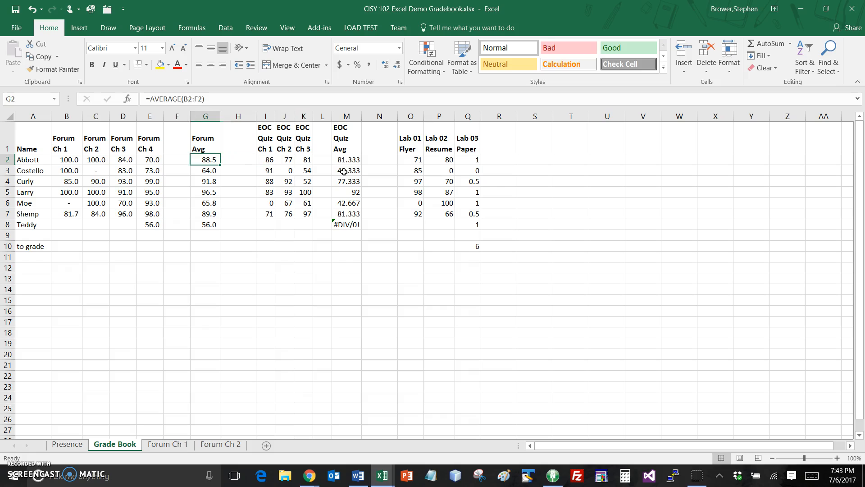
key(Left)
key(Left)
key(Right)
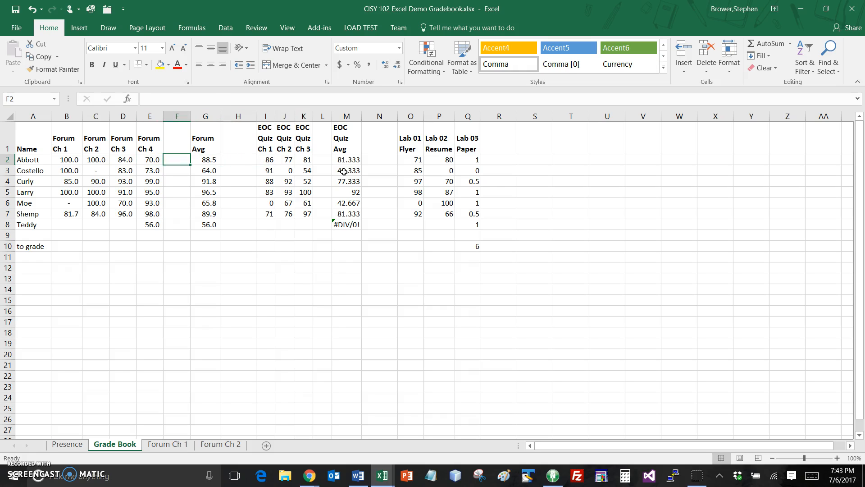
key(F9)
key(F9)
key(F9)
key(F9)
key(F9)
key(F9)
key(F9)
key(F9)
key(F9)
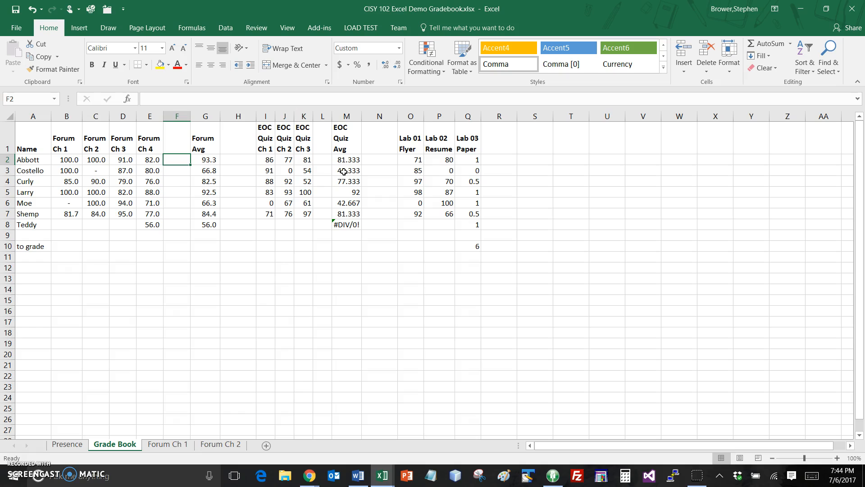
key(F8)
key(F8)
key(F9)
key(F9)
key(F9)
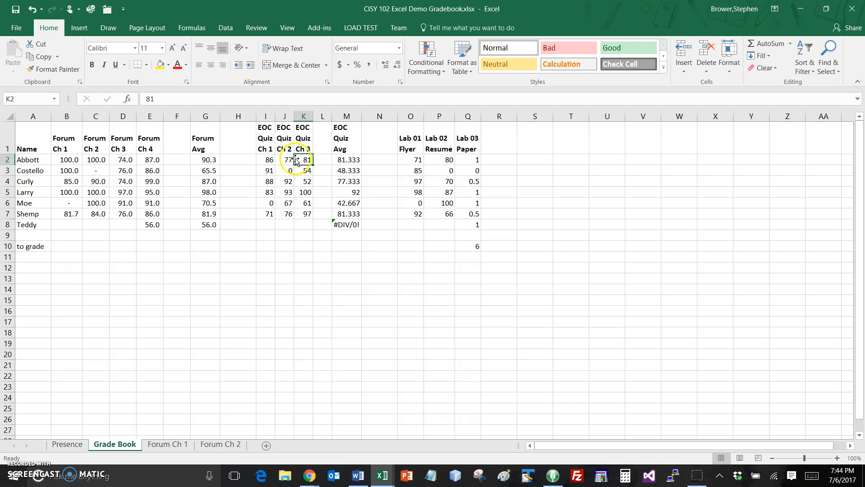
click(307, 235)
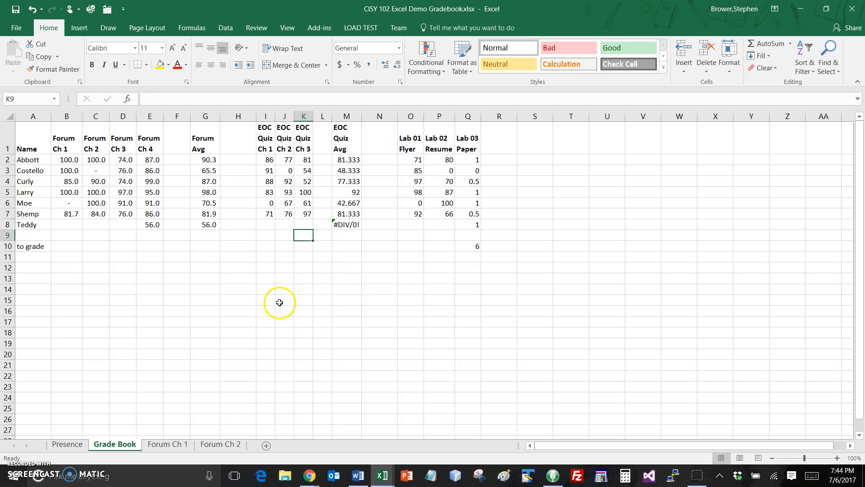